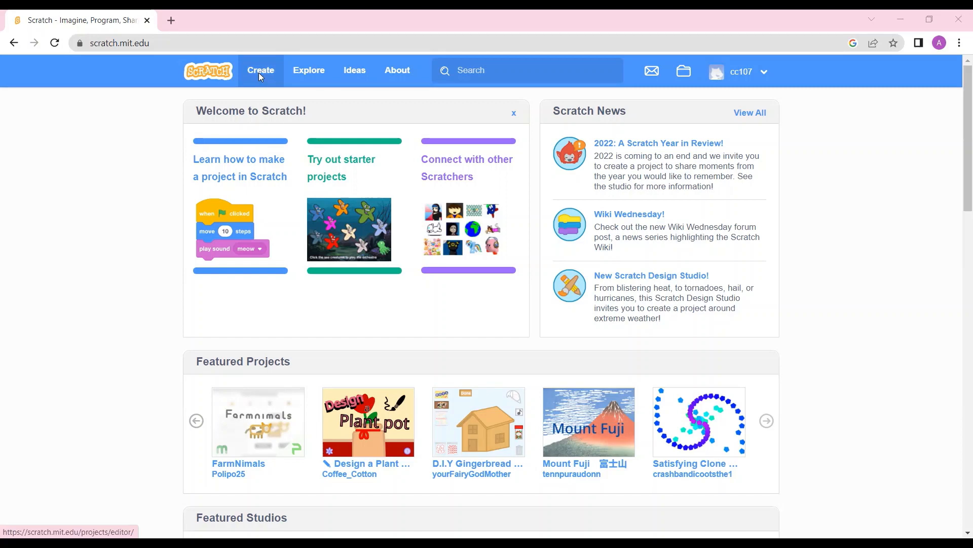
Create a new Scratch project.
left_click(259, 72)
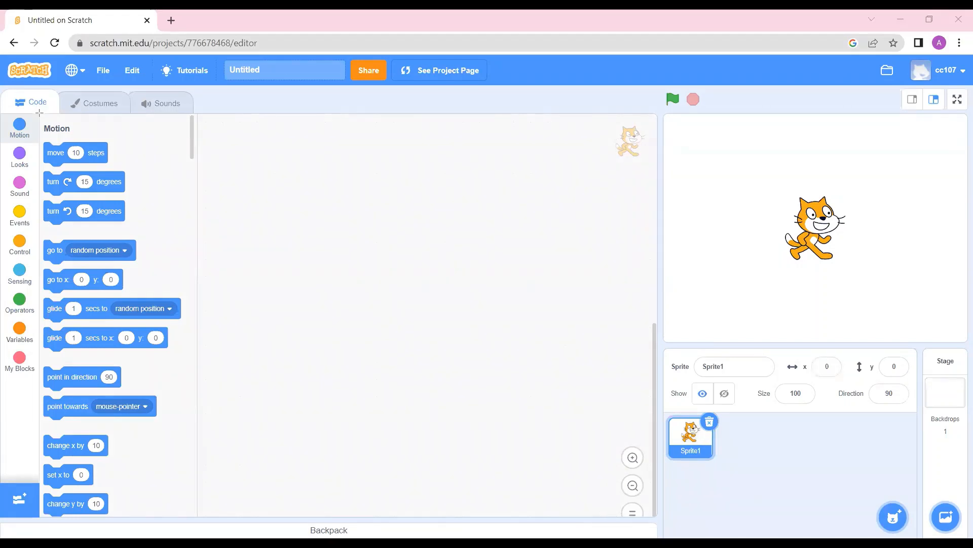
mouse_move(39, 113)
left_mouse_down()
mouse_move(120, 272)
mouse_move(200, 515)
left_mouse_up()
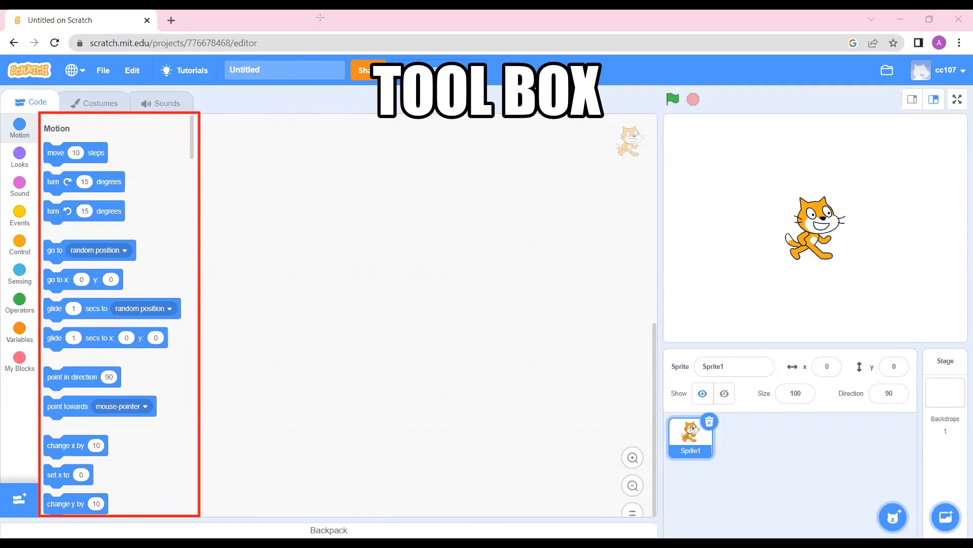
mouse_move(151, 136)
left_mouse_down()
mouse_move(170, 141)
mouse_move(192, 125)
mouse_move(158, 161)
mouse_move(187, 142)
left_mouse_up()
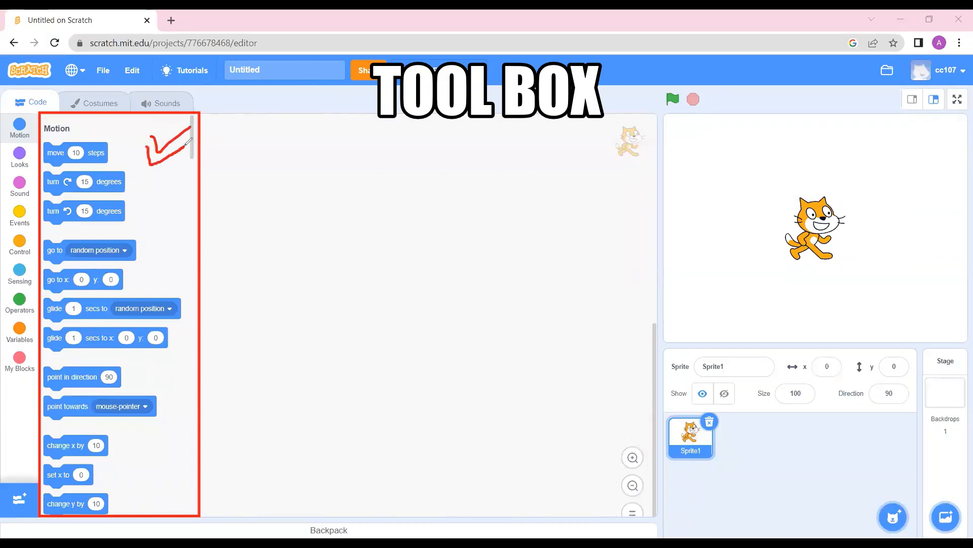
Look through the Looks, Sound, Events, Control, Sensing and Operators block categories.
left_click(19, 163)
left_click(19, 188)
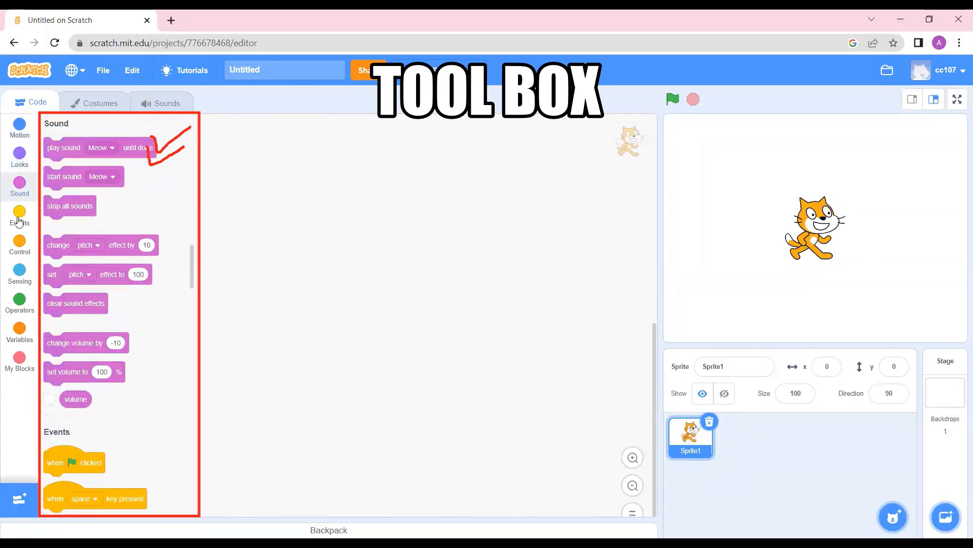
left_click(20, 216)
left_click(18, 249)
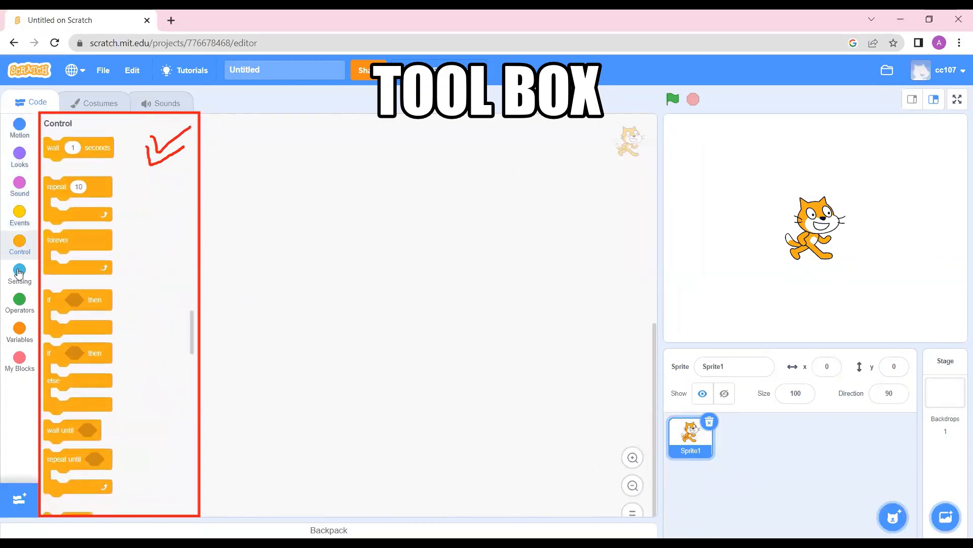
left_click(17, 285)
left_click(19, 303)
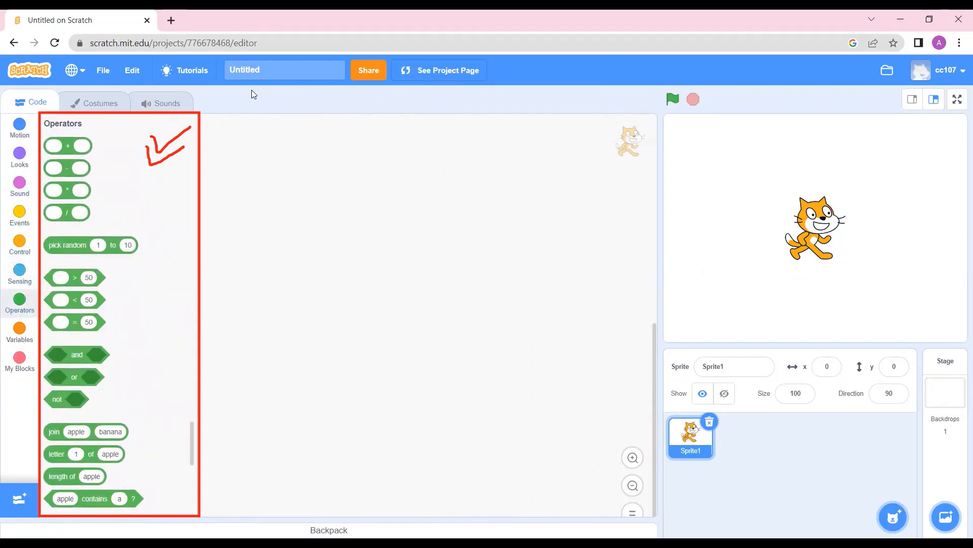
Build a script for the cat from the blocks move 10 steps, go to random position and set pitch effect to 100.
left_click(15, 134)
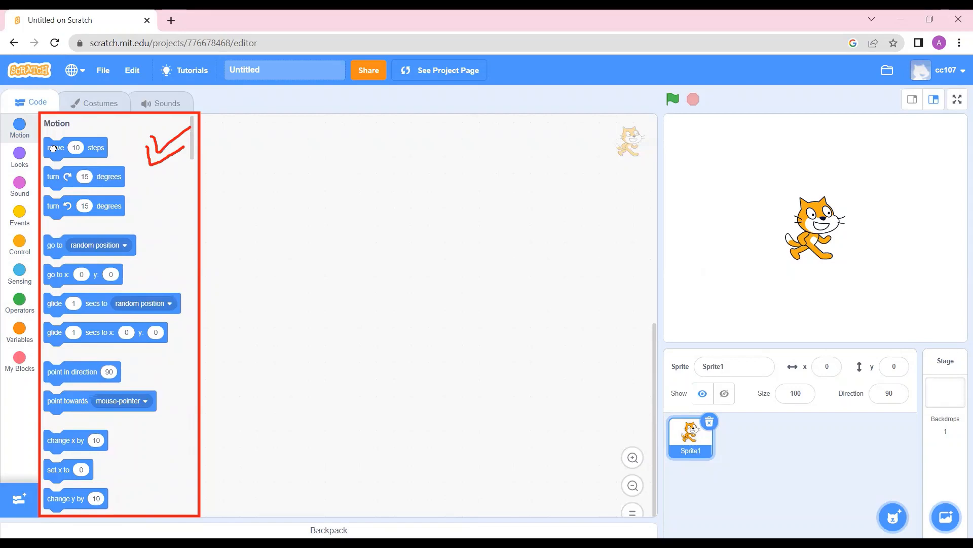
left_click_drag(53, 148, 294, 194)
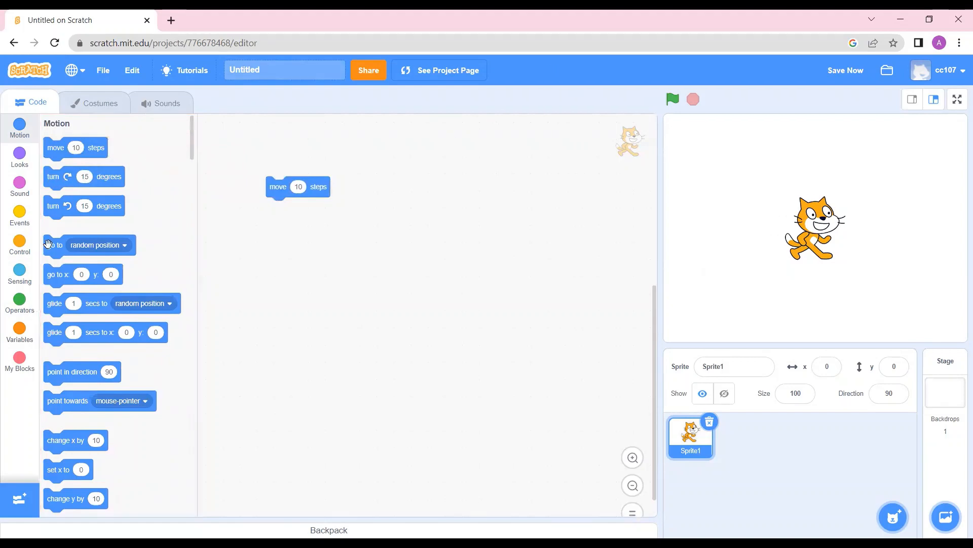
left_click_drag(54, 248, 277, 205)
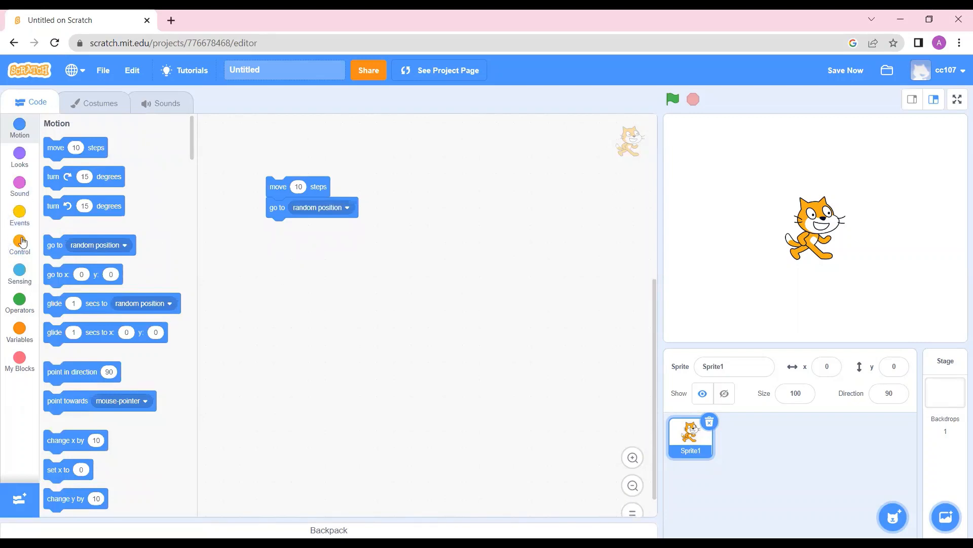
left_click(19, 186)
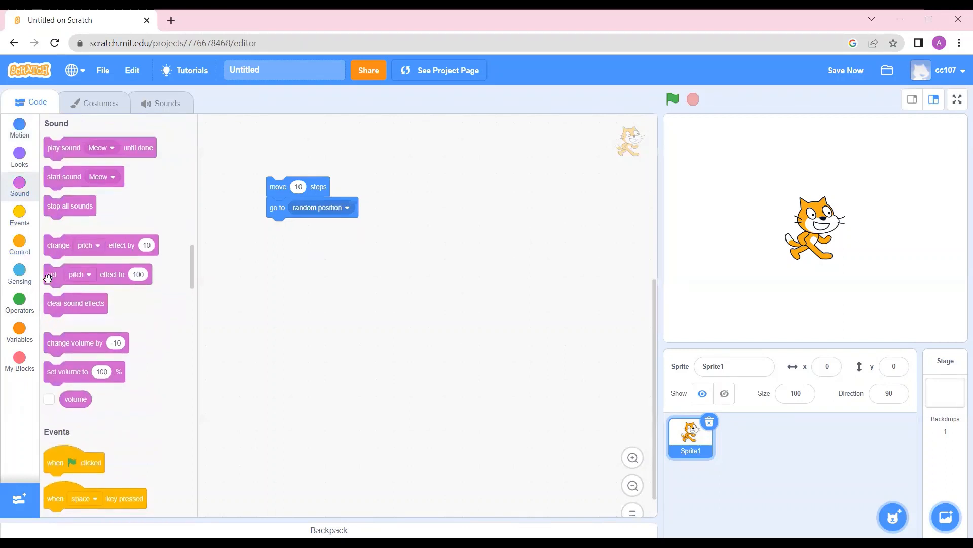
left_click_drag(71, 275, 279, 229)
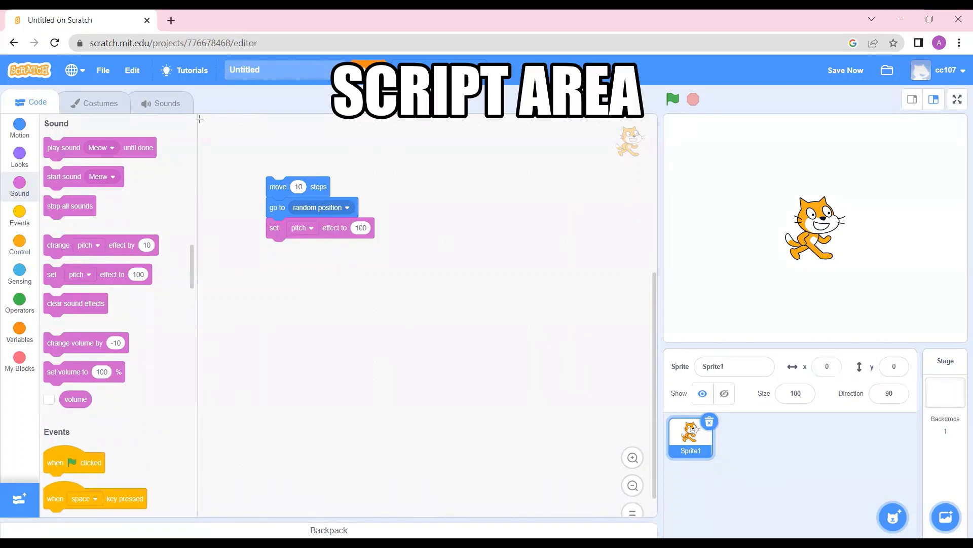
left_click_drag(199, 118, 647, 514)
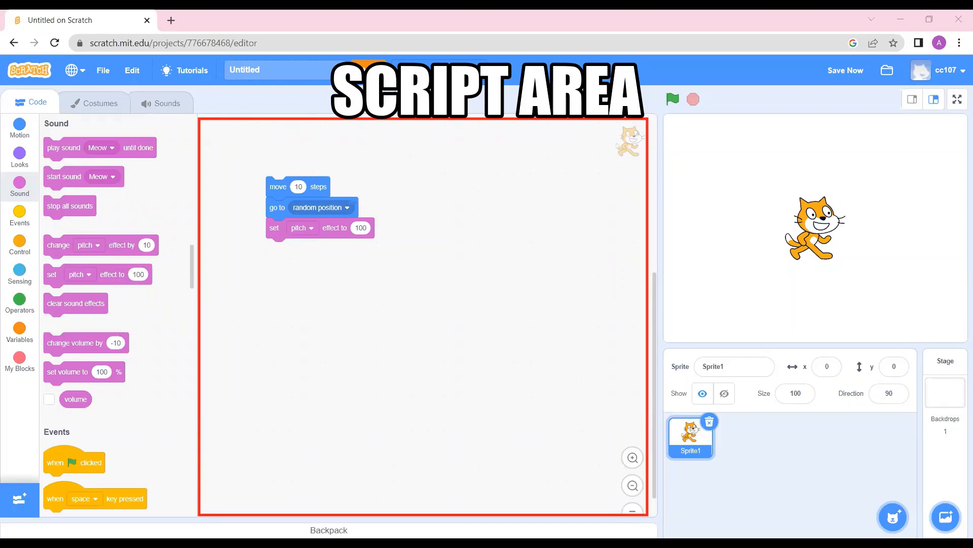
mouse_move(268, 161)
left_mouse_down()
mouse_move(243, 163)
mouse_move(255, 267)
mouse_move(285, 261)
left_mouse_up()
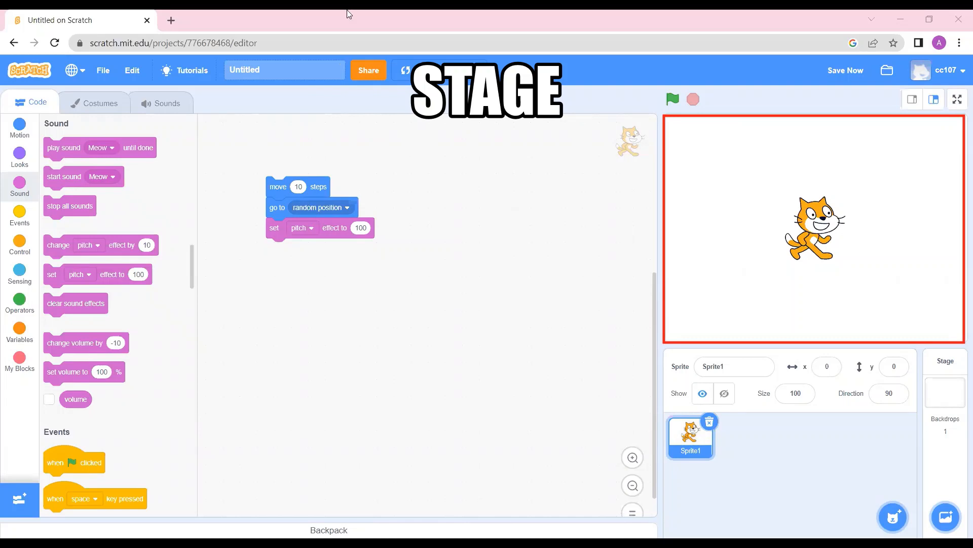
mouse_move(268, 155)
left_mouse_down()
mouse_move(270, 274)
mouse_move(285, 273)
left_mouse_up()
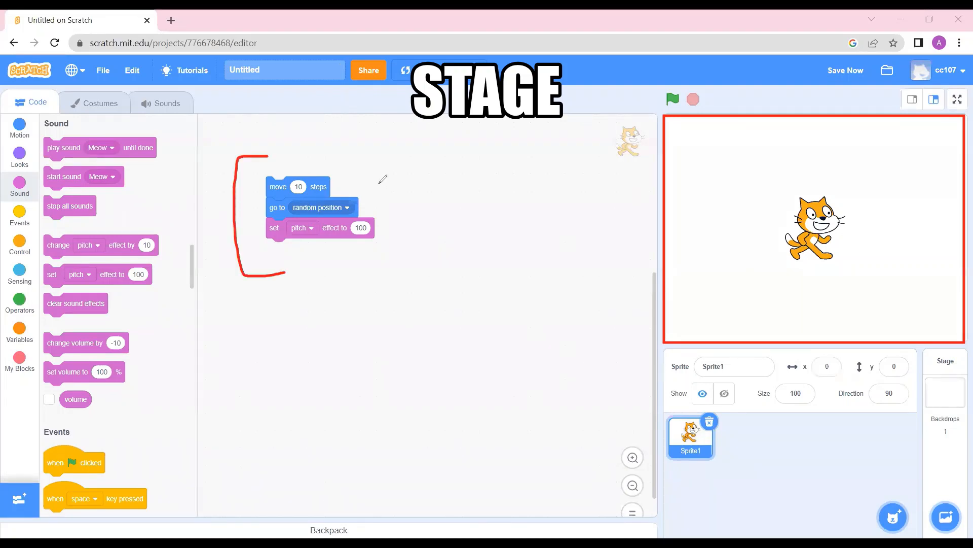
left_click_drag(380, 182, 553, 152)
mouse_move(706, 169)
left_mouse_down()
mouse_move(738, 181)
mouse_move(722, 192)
left_mouse_up()
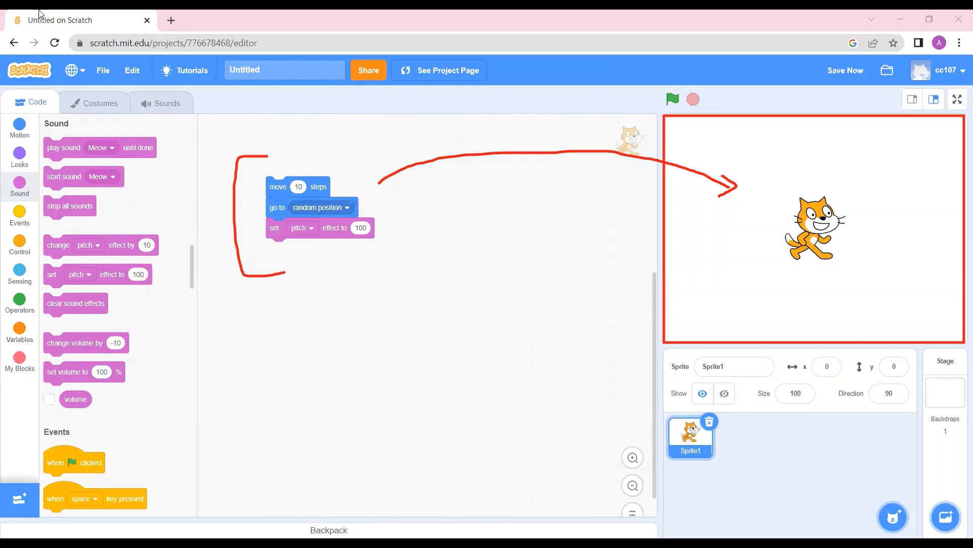
left_click(79, 132)
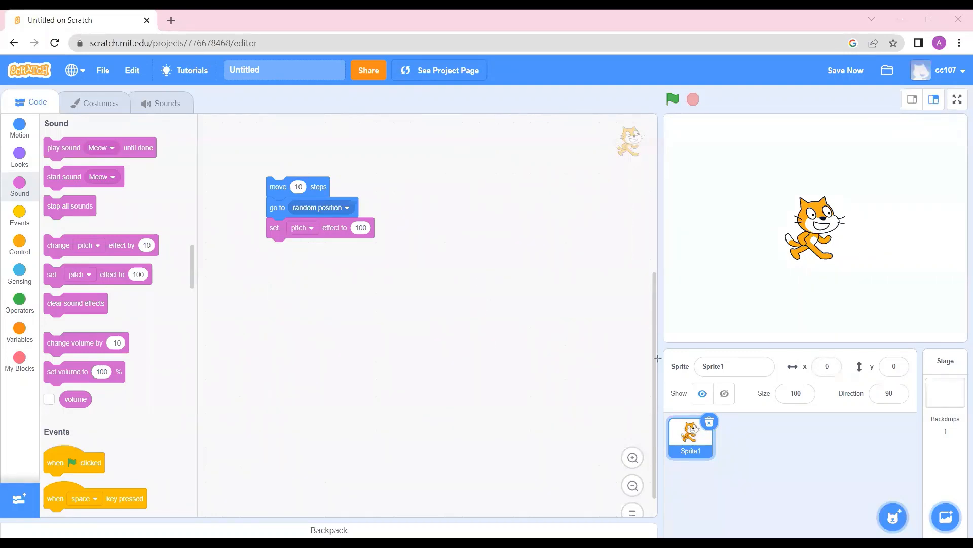
left_click_drag(660, 349, 922, 425)
mouse_move(888, 488)
left_mouse_down()
mouse_move(873, 525)
mouse_move(908, 528)
mouse_move(882, 484)
left_mouse_up()
mouse_move(948, 490)
left_mouse_down()
mouse_move(927, 504)
mouse_move(939, 531)
mouse_move(956, 494)
left_mouse_up()
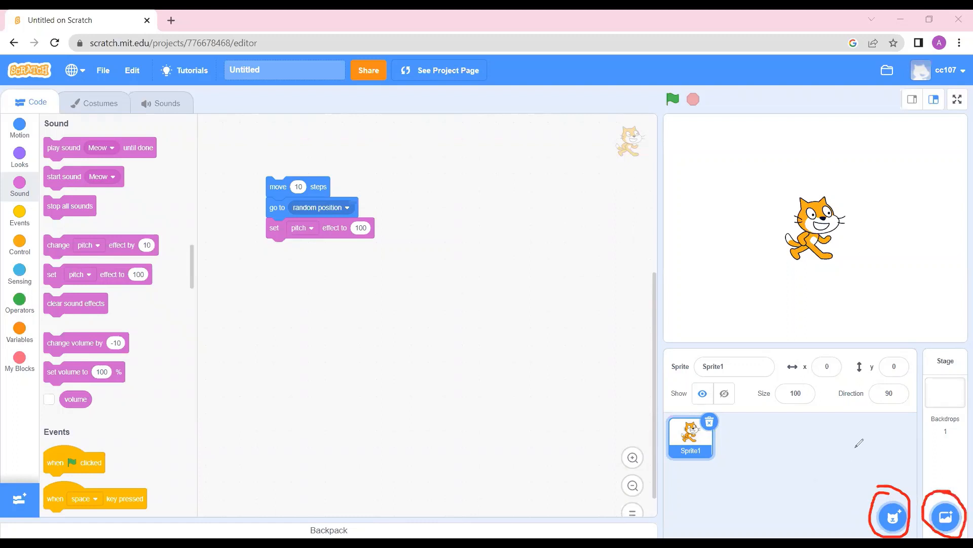
left_click_drag(860, 465, 862, 490)
left_click(934, 460)
mouse_move(933, 462)
left_mouse_down()
mouse_move(946, 463)
mouse_move(932, 475)
mouse_move(949, 473)
left_mouse_up()
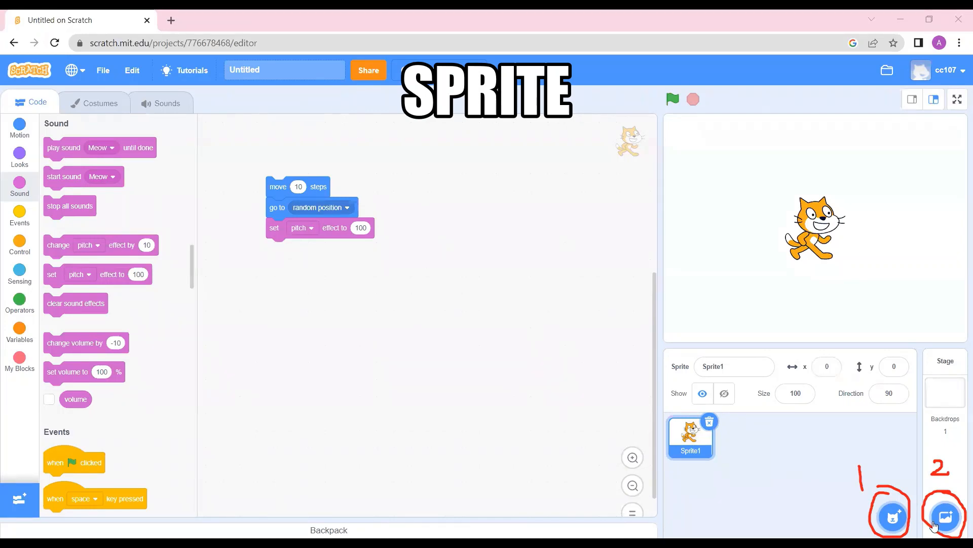
Open the sprite library and look through its Sports, Food and Fashion categories, ending with all sprites listed.
mouse_move(888, 518)
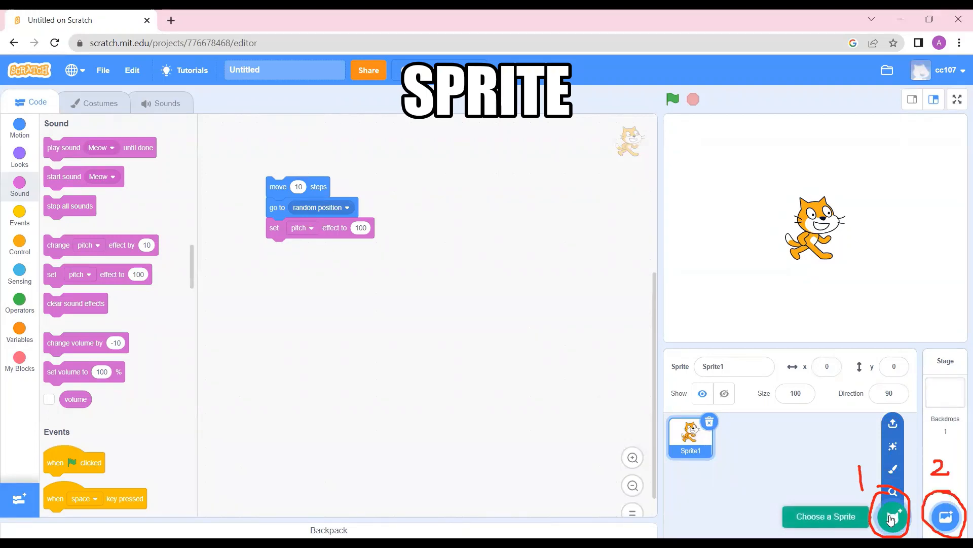
left_click(891, 517)
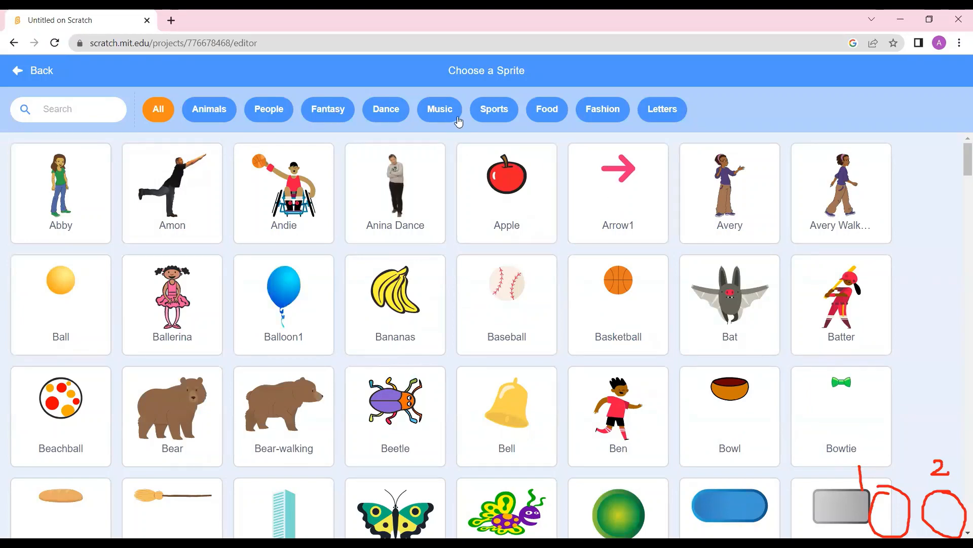
left_click(504, 113)
left_click(553, 109)
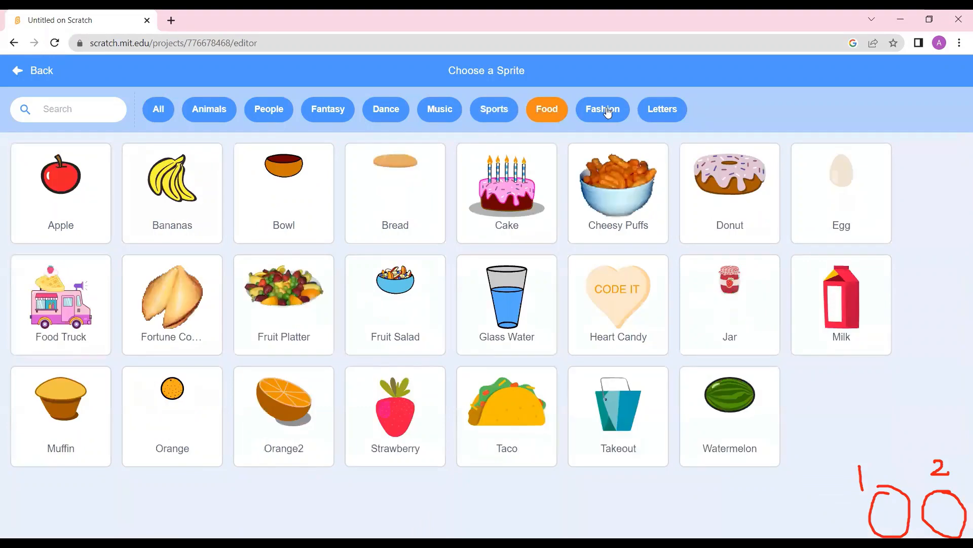
left_click(608, 110)
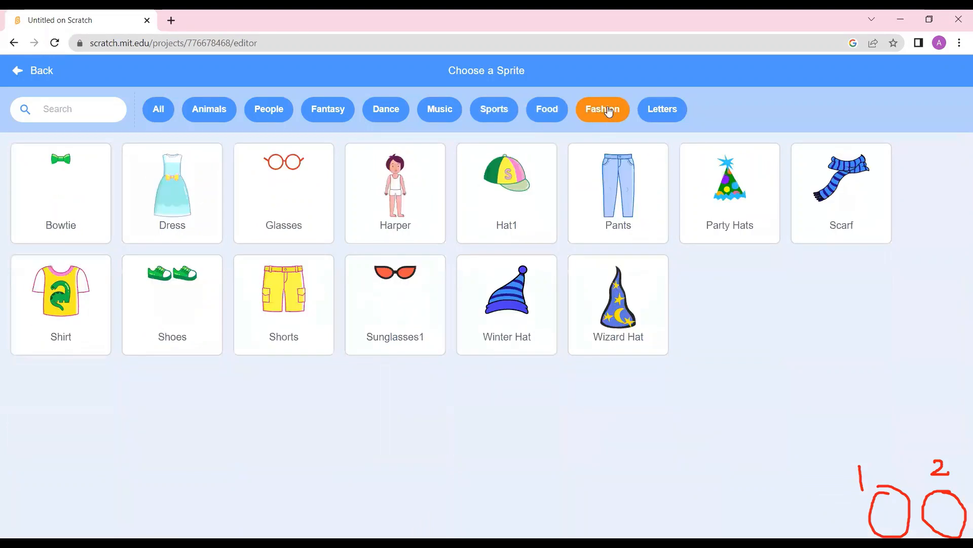
left_click(79, 109)
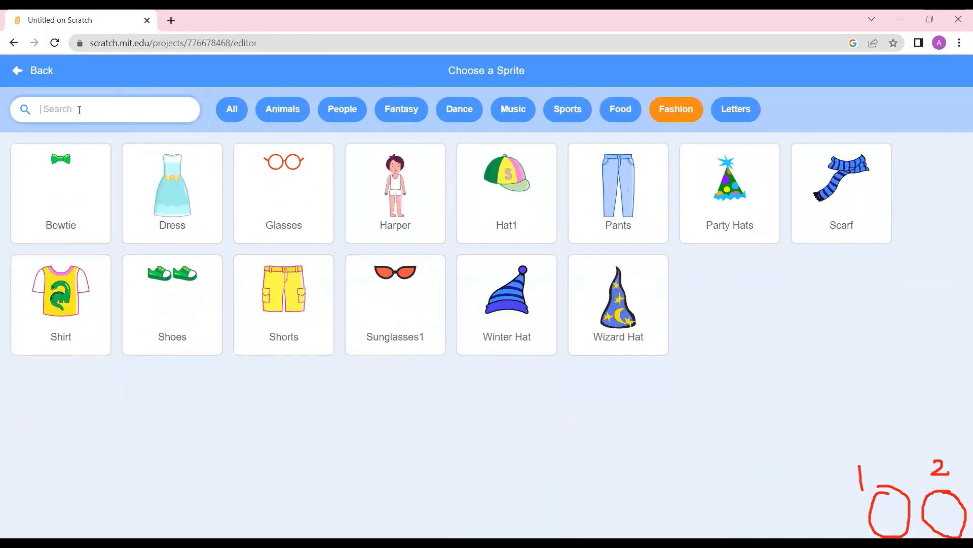
left_click(226, 112)
left_click(147, 109)
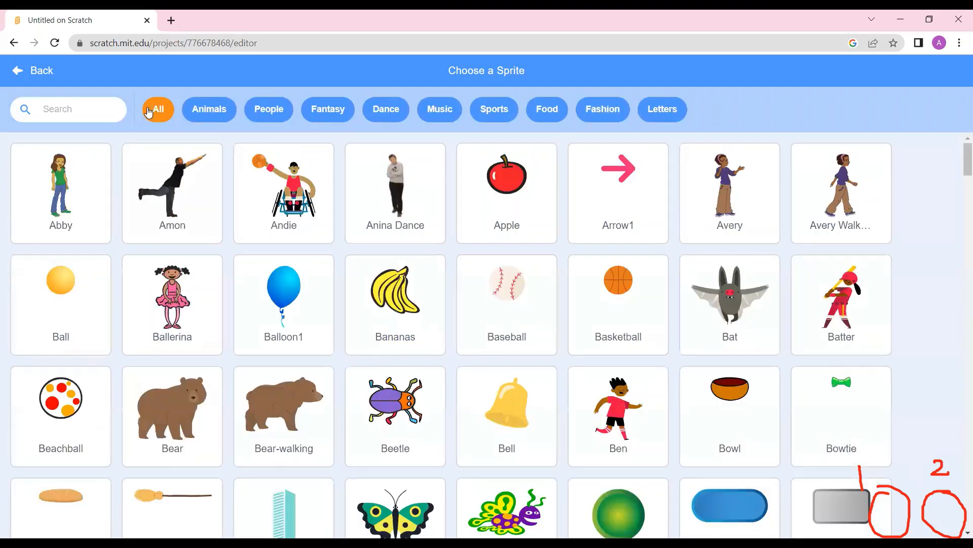
Add the Bear sprite and separate the sprites on the stage, with Bear at about x -142, y 31 and the cat at x 84, y -20.
left_click(186, 431)
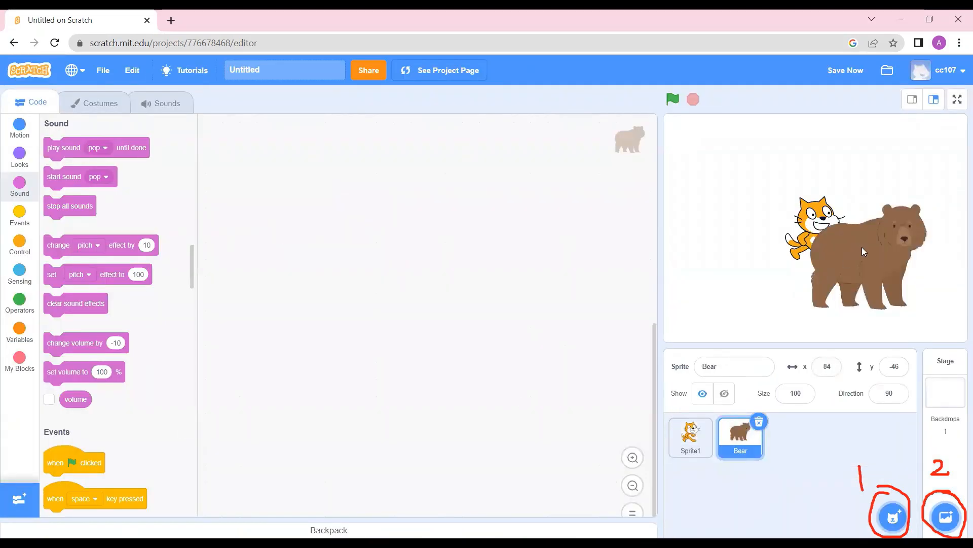
left_click_drag(824, 245, 716, 218)
left_click_drag(819, 222, 874, 235)
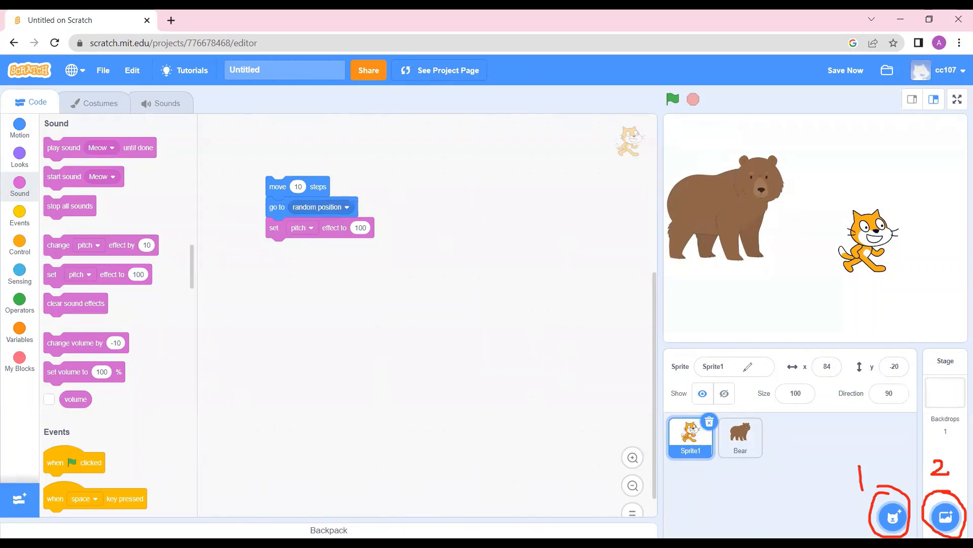
mouse_move(774, 413)
left_mouse_down()
mouse_move(674, 411)
mouse_move(659, 457)
mouse_move(765, 462)
mouse_move(771, 413)
left_mouse_up()
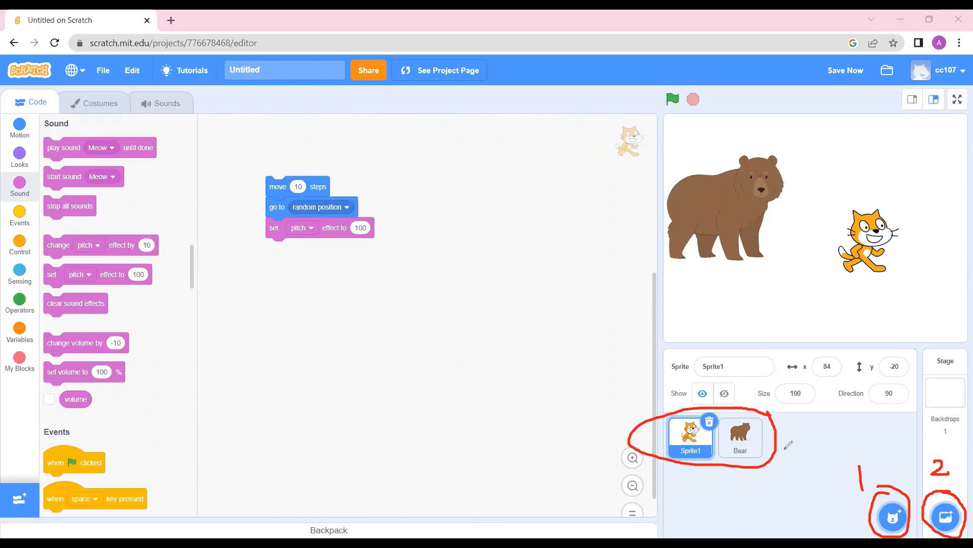
left_click_drag(783, 450, 899, 444)
View the Bear sprite's script area, return to the cat sprite Sprite1 and delete it.
left_click(740, 435)
left_click(688, 439)
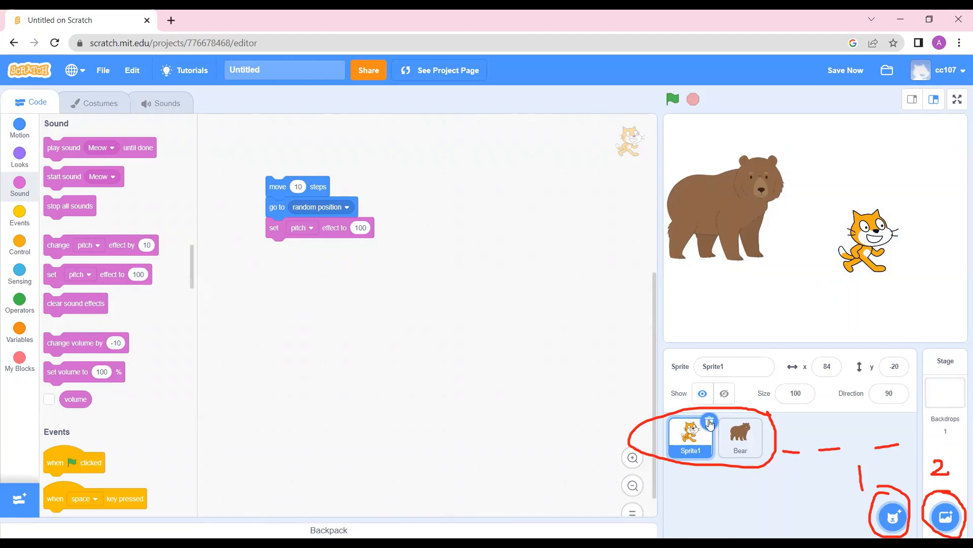
left_click(709, 422)
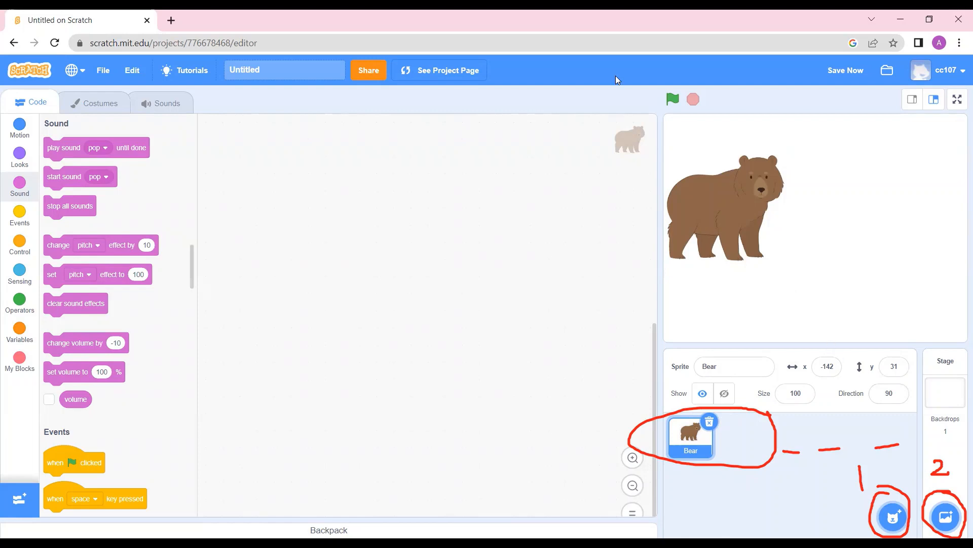
mouse_move(944, 517)
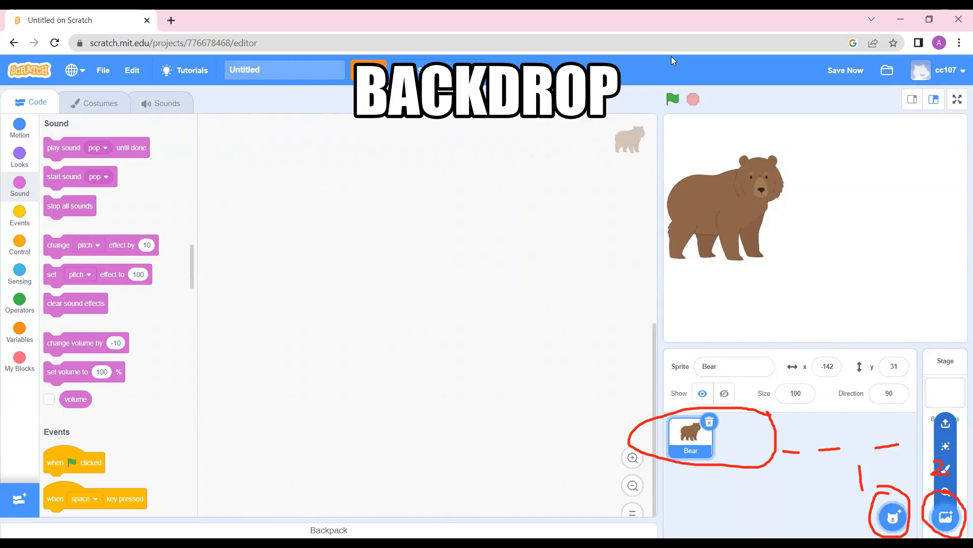
left_click(862, 475)
left_click(886, 448)
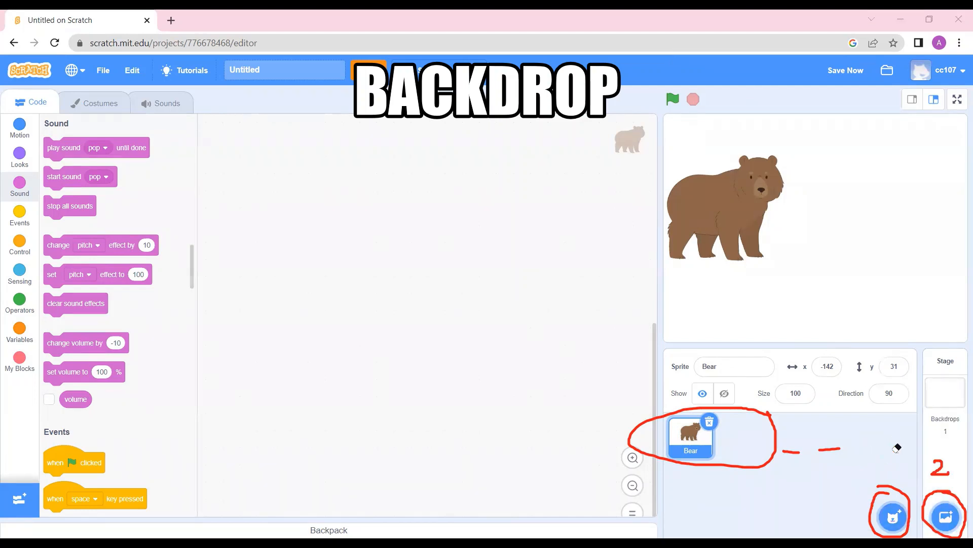
left_click(939, 468)
left_click(830, 449)
left_click(791, 450)
left_click(773, 446)
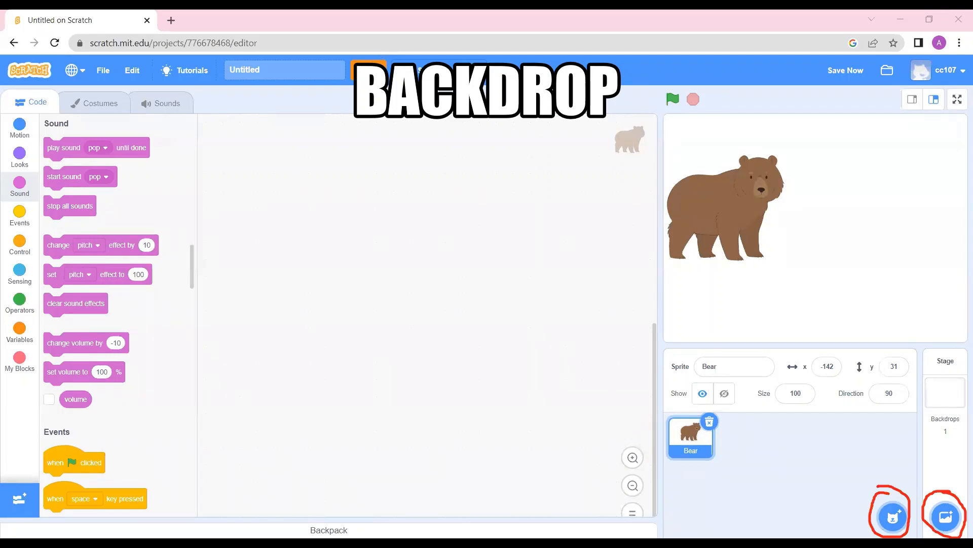
Open the backdrop library and look through all backdrops, the Music category and the outdoor scenes, ending with all backdrops listed.
mouse_move(944, 523)
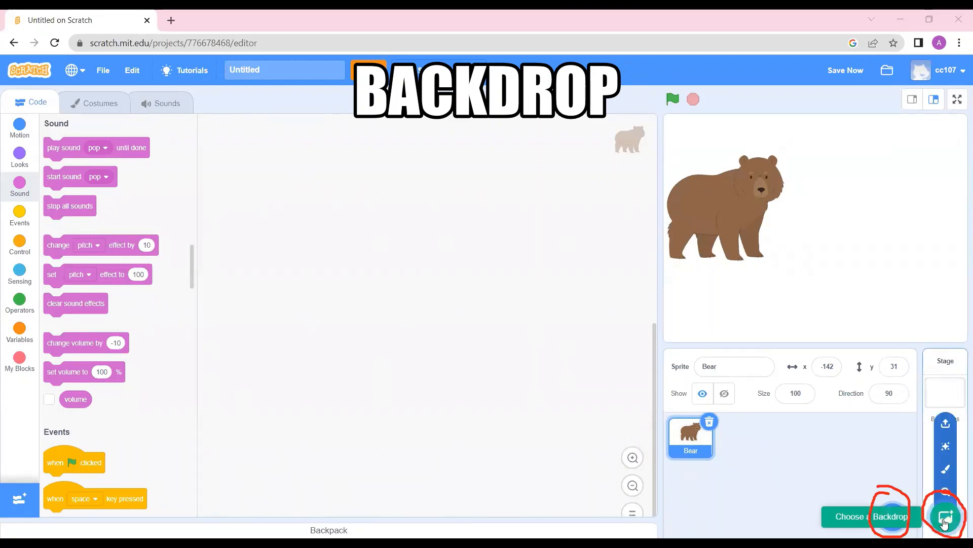
left_click(944, 522)
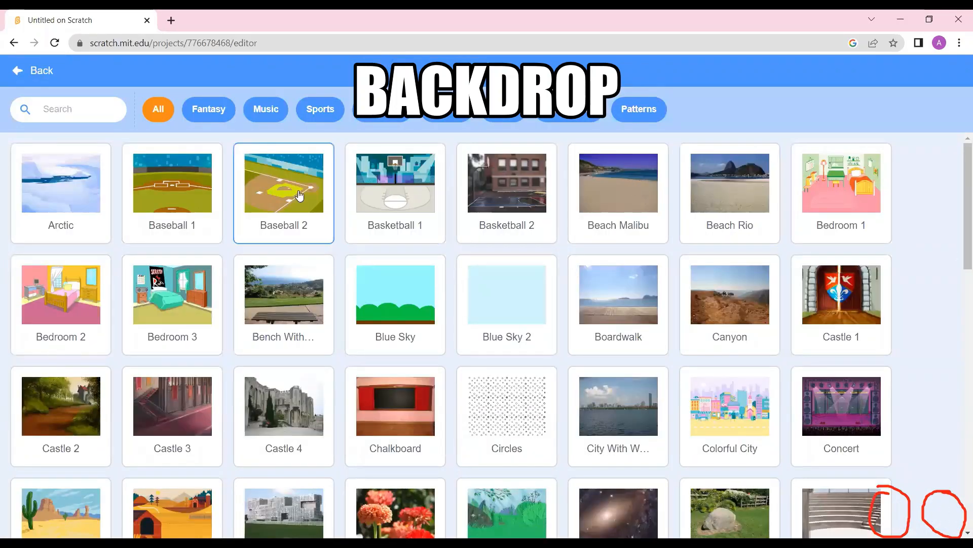
scroll(959, 274, "down", 1)
scroll(959, 274, "down", 10)
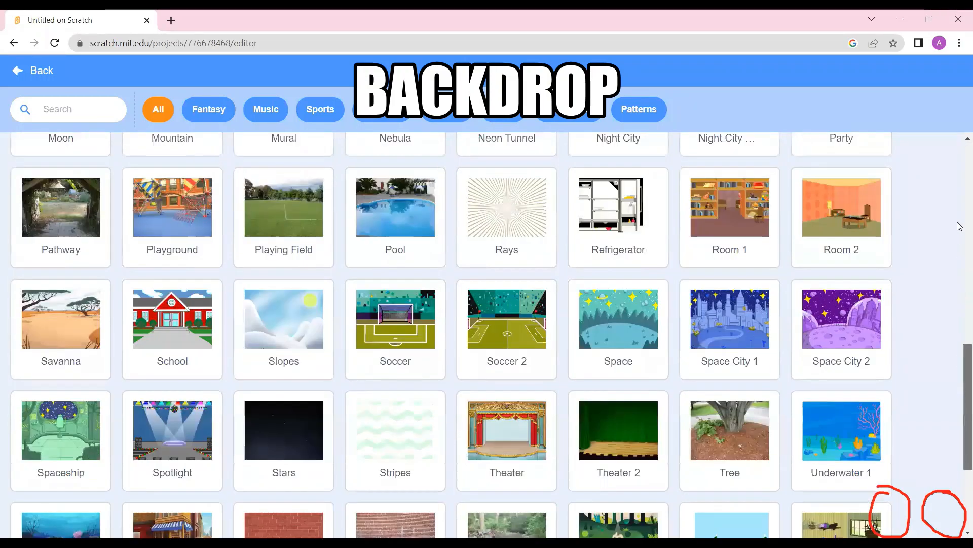
left_click_drag(958, 222, 958, 173)
left_click(255, 116)
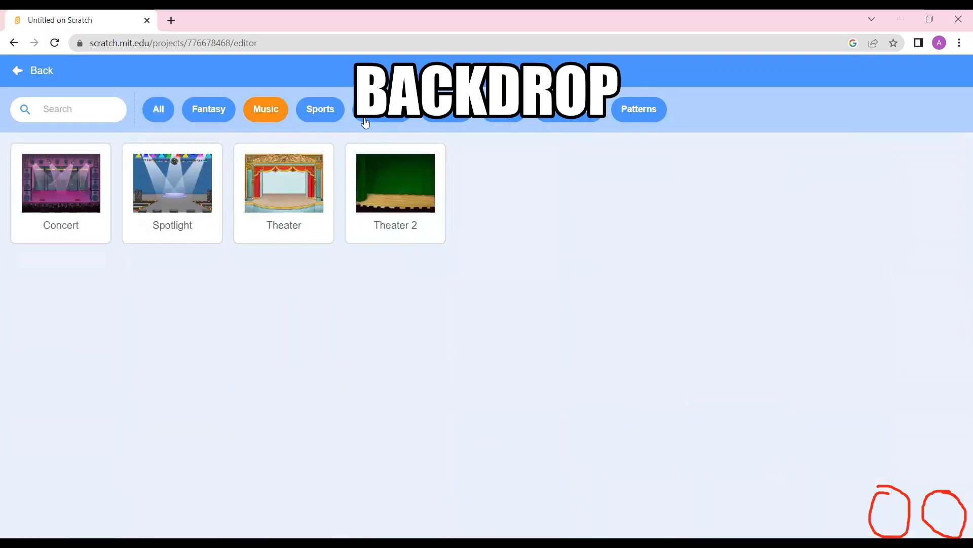
left_click(381, 123)
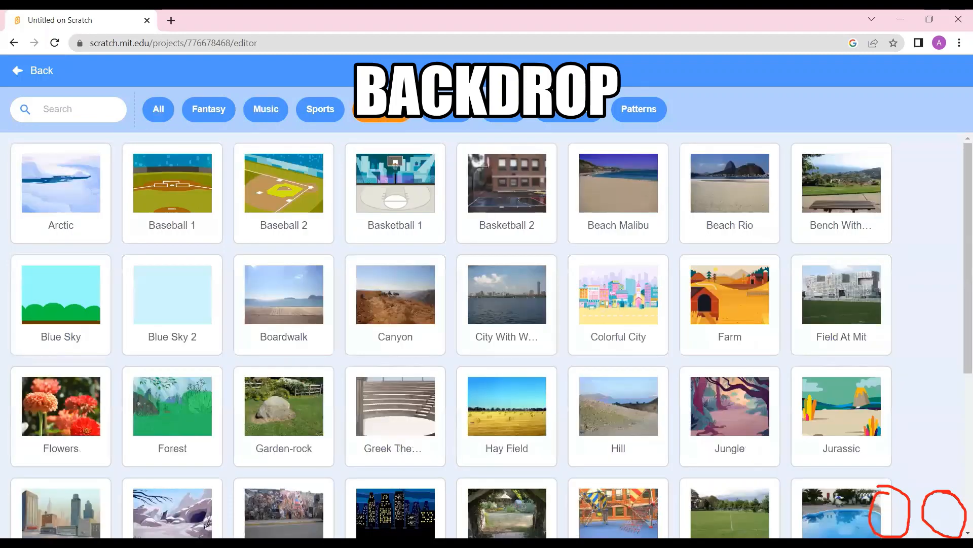
left_click(166, 109)
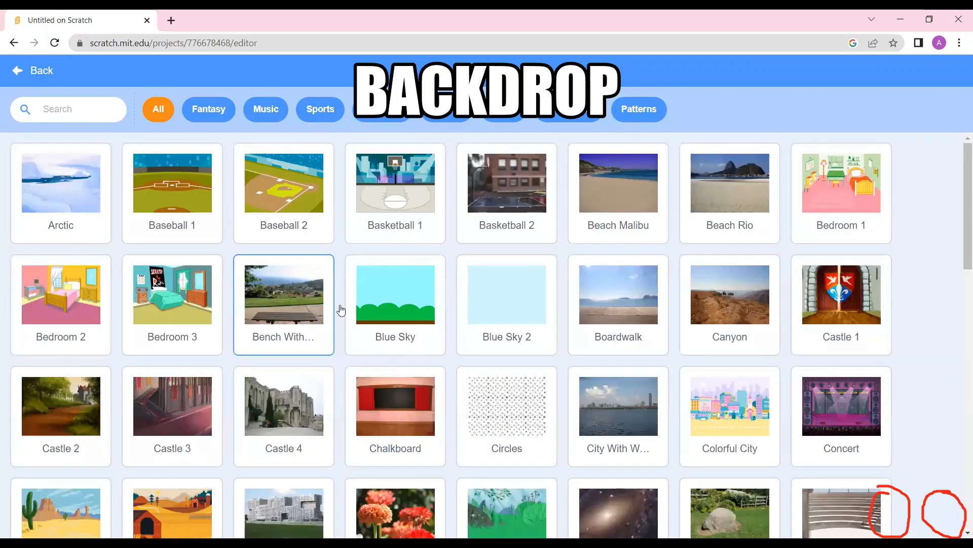
Add the Blue Sky backdrop and move the Bear sprite down onto the ground at about x -43, y -86.
left_click(404, 303)
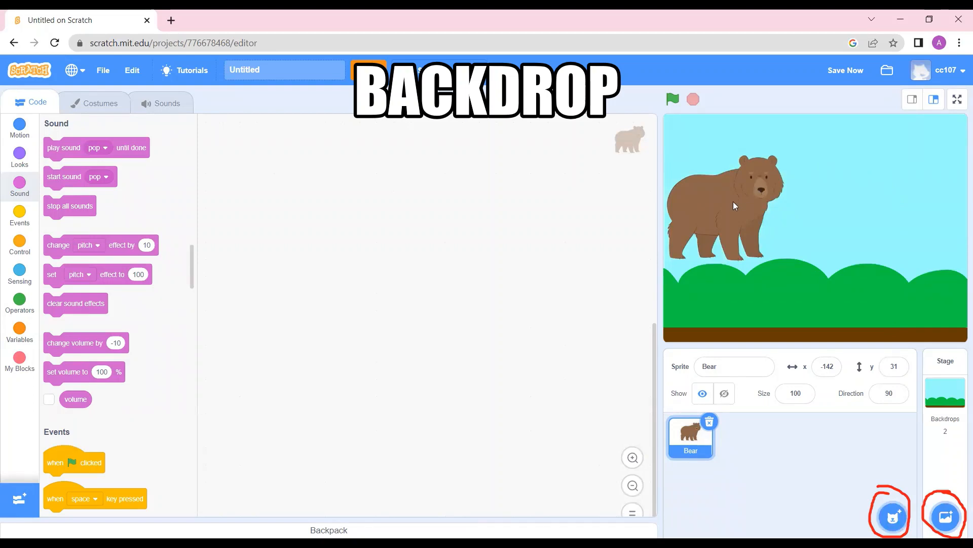
left_click_drag(731, 206, 786, 290)
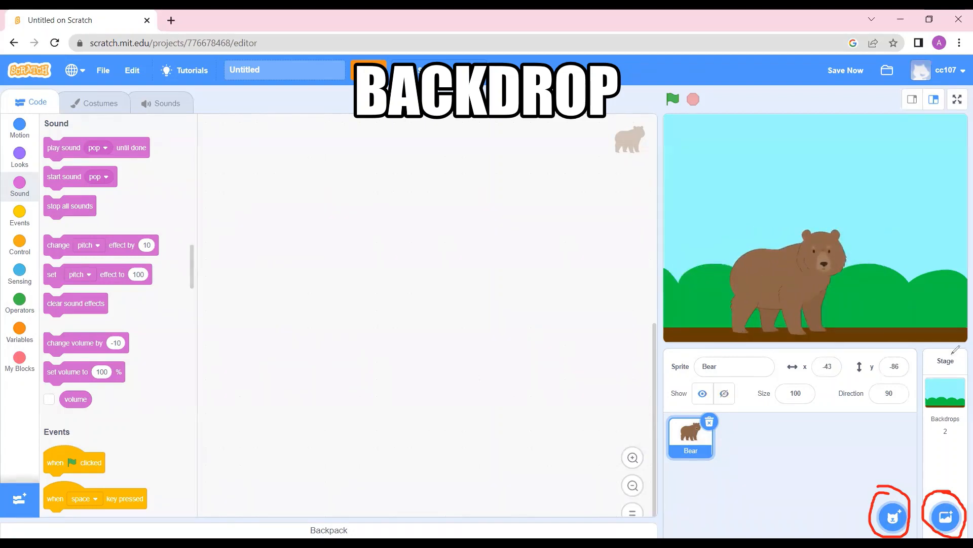
mouse_move(956, 350)
left_mouse_down()
mouse_move(957, 446)
mouse_move(952, 330)
mouse_move(939, 353)
left_mouse_up()
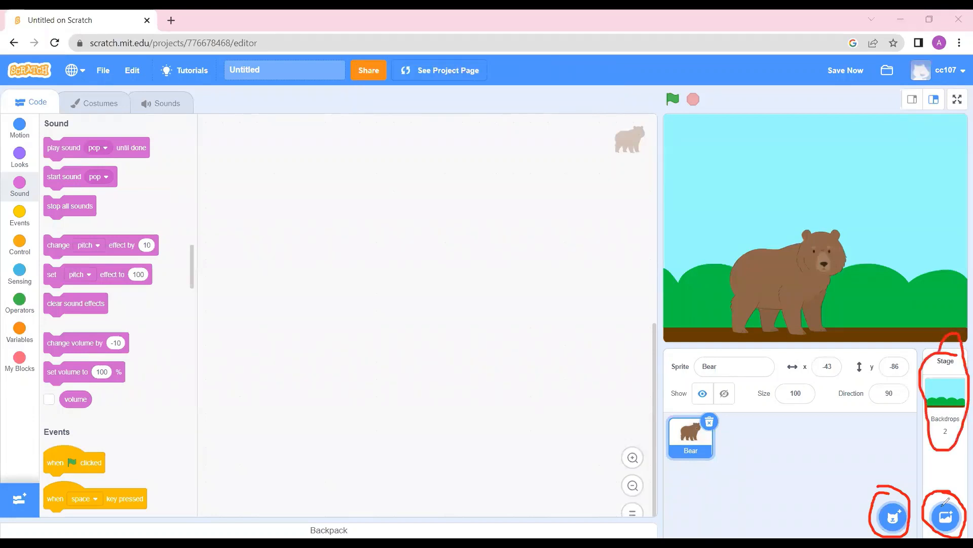
mouse_move(911, 449)
left_mouse_down()
mouse_move(931, 439)
mouse_move(921, 457)
left_mouse_up()
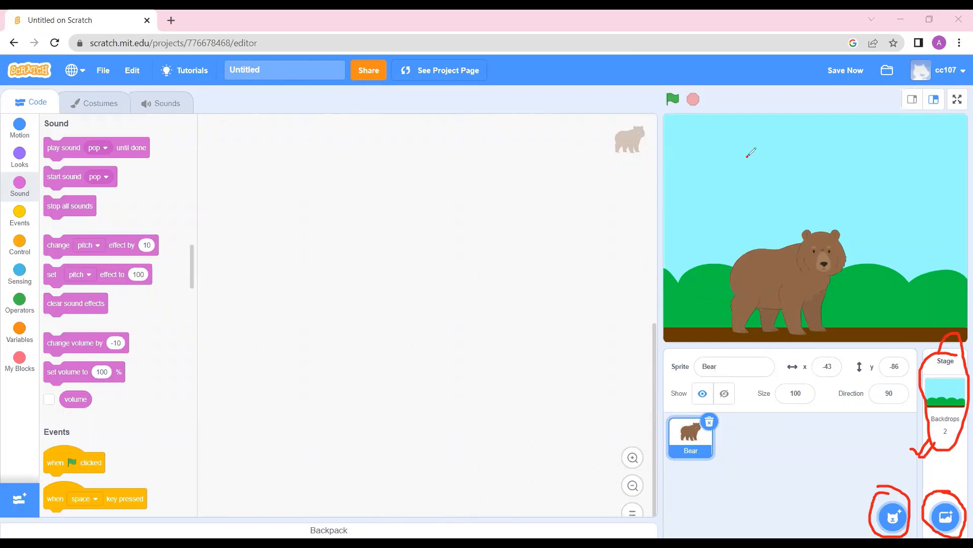
left_click_drag(747, 155, 790, 139)
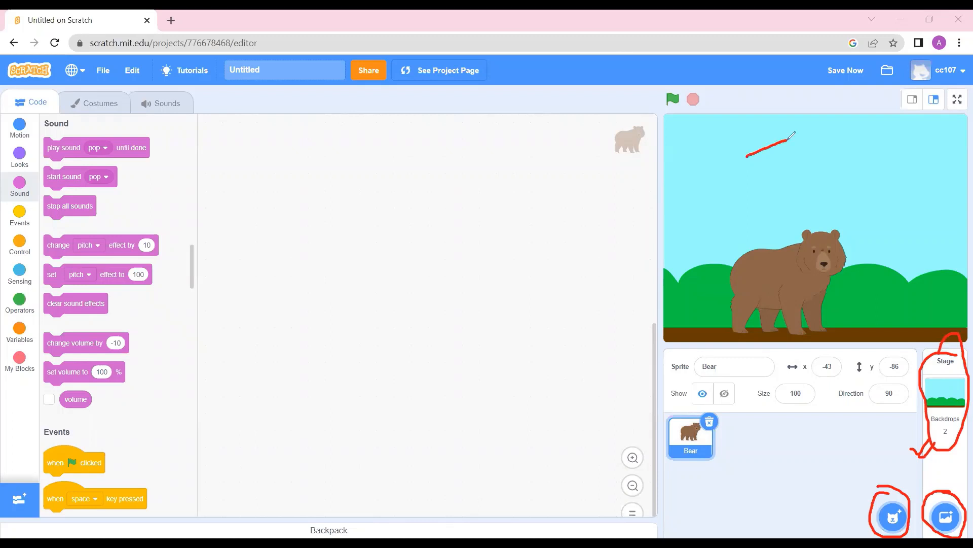
left_click(729, 77)
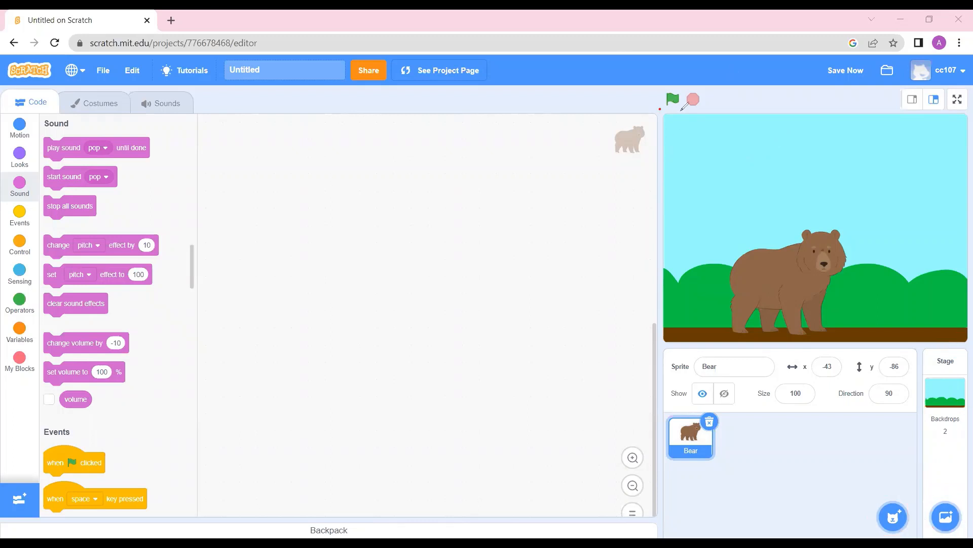
mouse_move(682, 109)
left_mouse_down()
mouse_move(689, 87)
mouse_move(655, 91)
mouse_move(677, 112)
mouse_move(752, 89)
left_mouse_up()
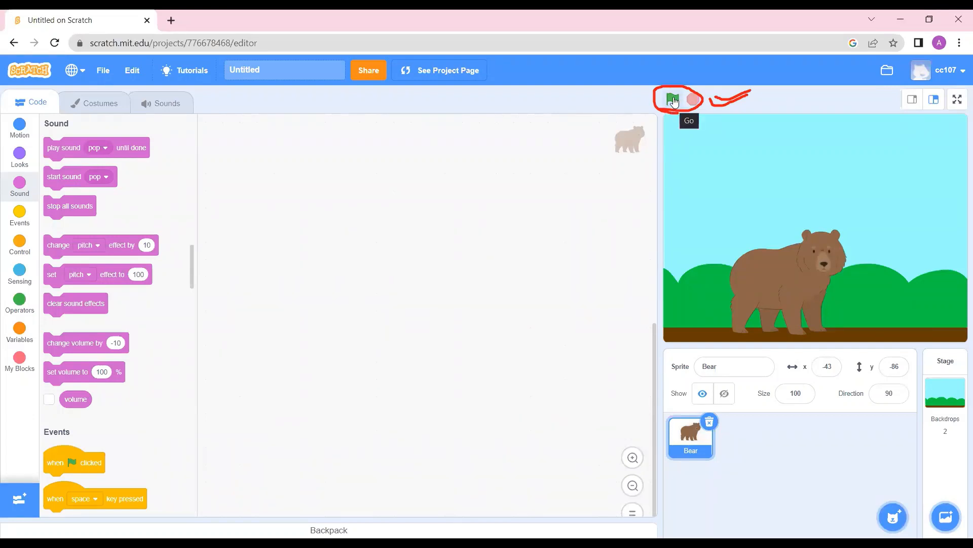
left_click(673, 102)
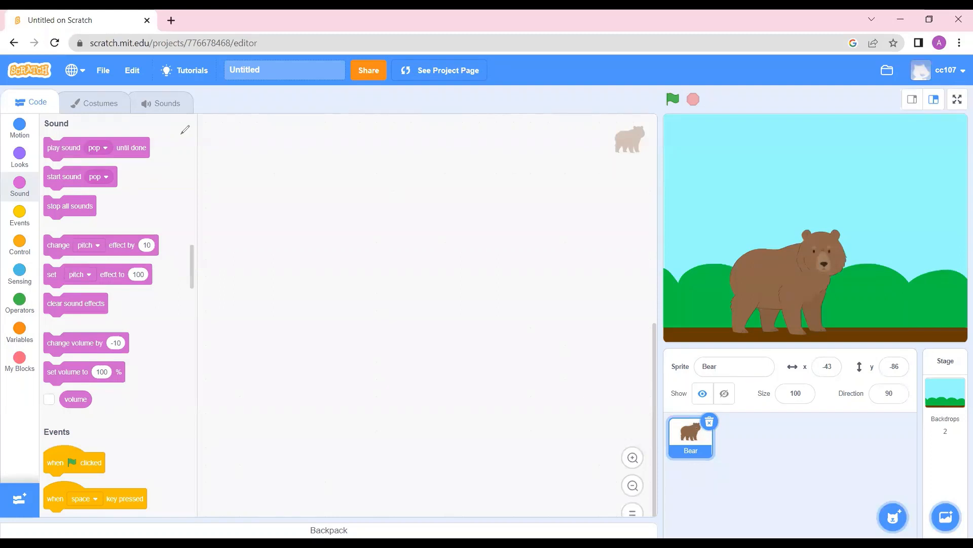
mouse_move(7, 101)
left_mouse_down()
mouse_move(213, 76)
mouse_move(14, 93)
mouse_move(53, 109)
mouse_move(167, 117)
left_mouse_up()
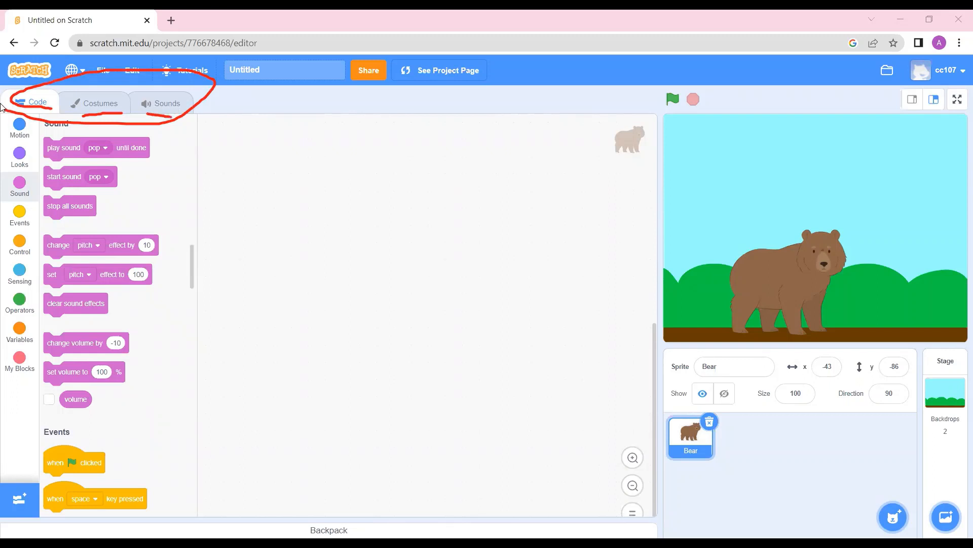
left_click(39, 95)
key("Escape")
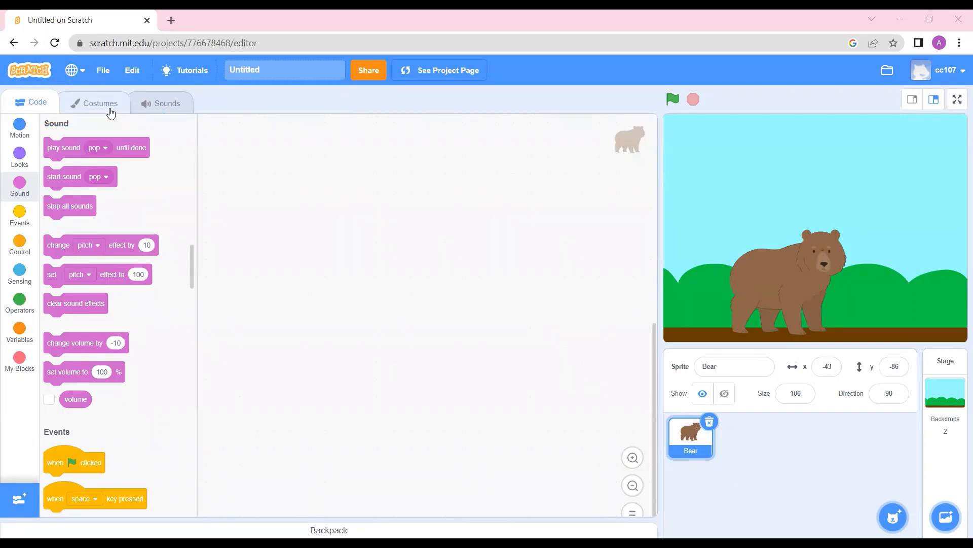
View the Bear sprite's costumes, switching between bear-a and bear-b and ending on bear-a, and return to its code.
left_click(101, 103)
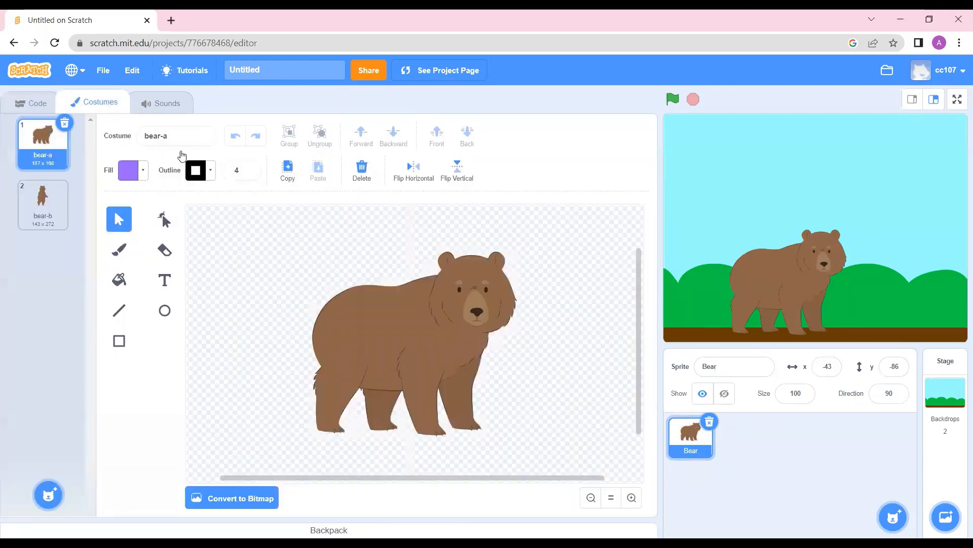
left_click(690, 444)
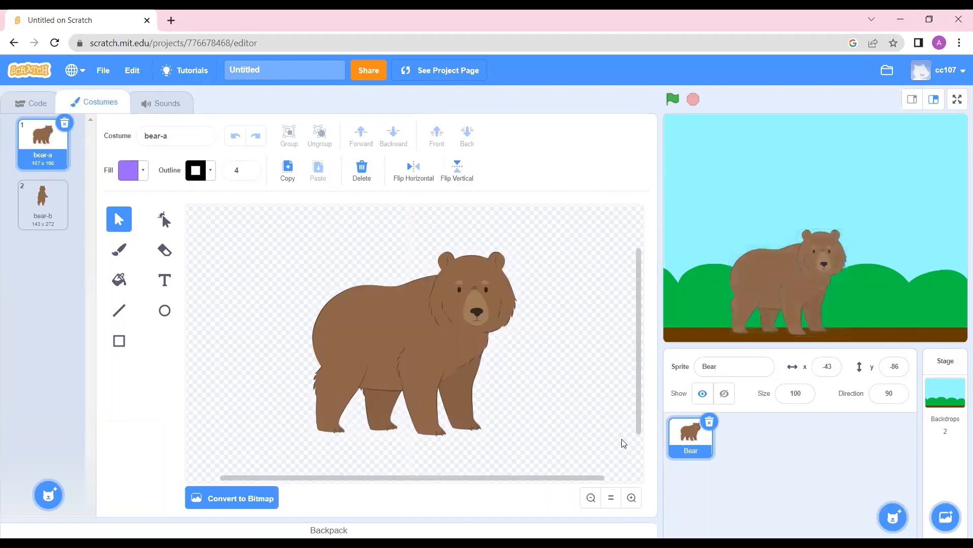
left_click(44, 204)
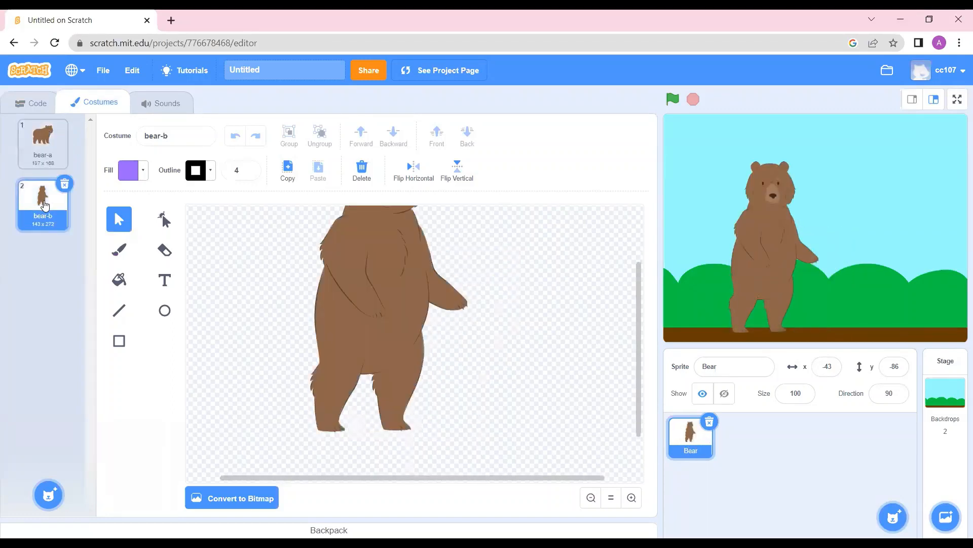
left_click(42, 153)
left_click(42, 197)
left_click(31, 138)
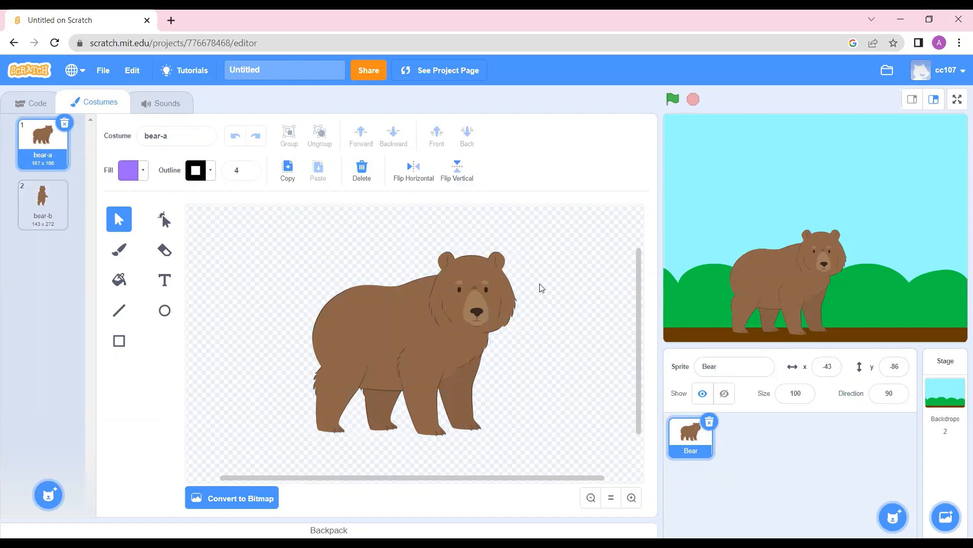
left_click(40, 202)
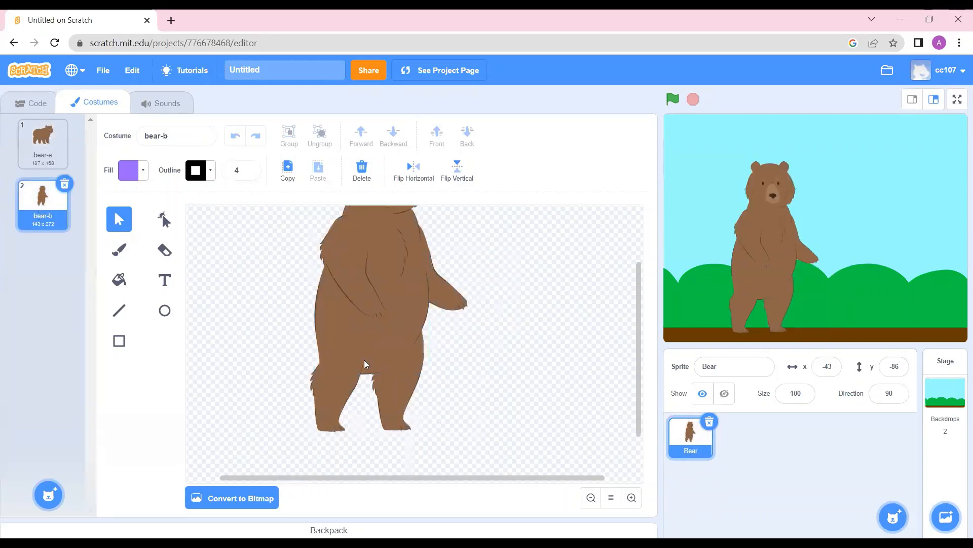
left_click(41, 150)
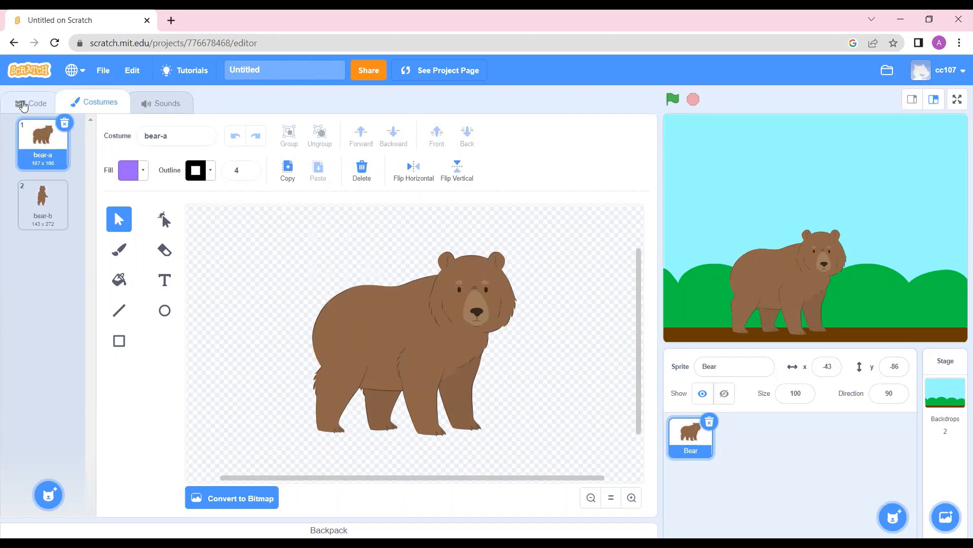
left_click(23, 105)
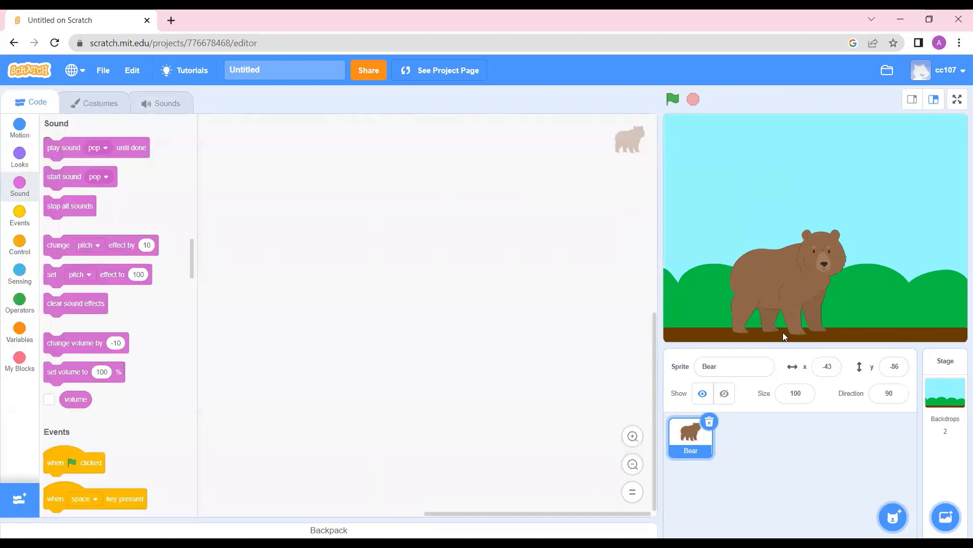
Add the Avery sprite from the sprite library and open its costumes.
left_click(898, 511)
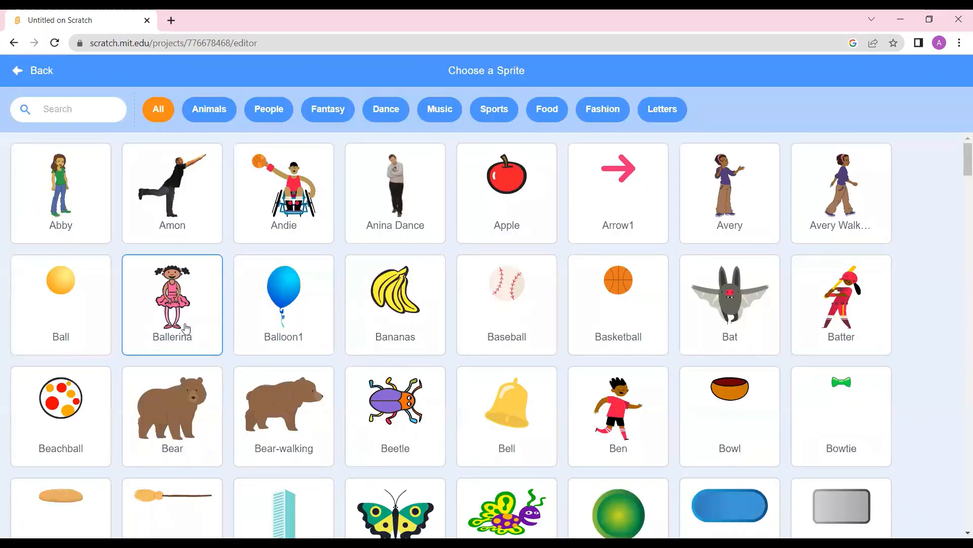
left_click(745, 196)
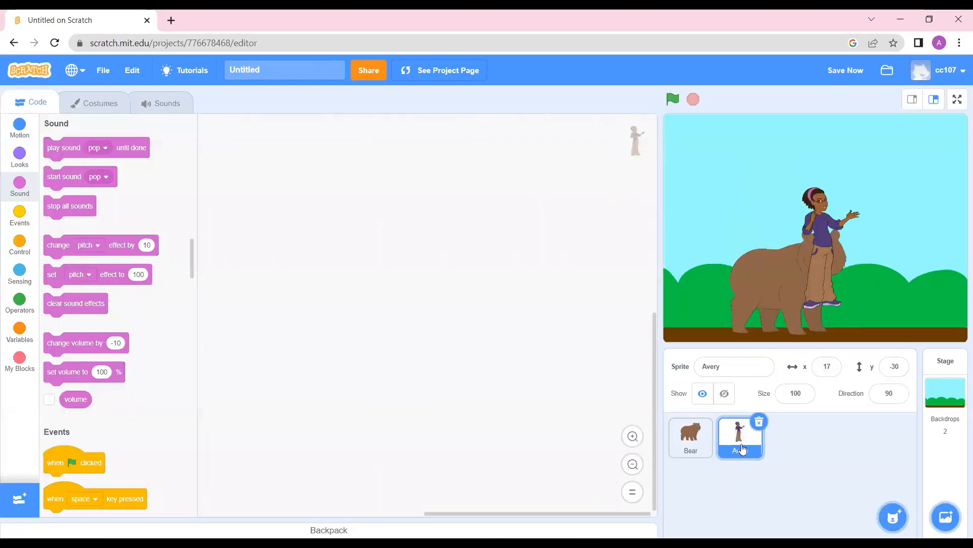
left_click(101, 103)
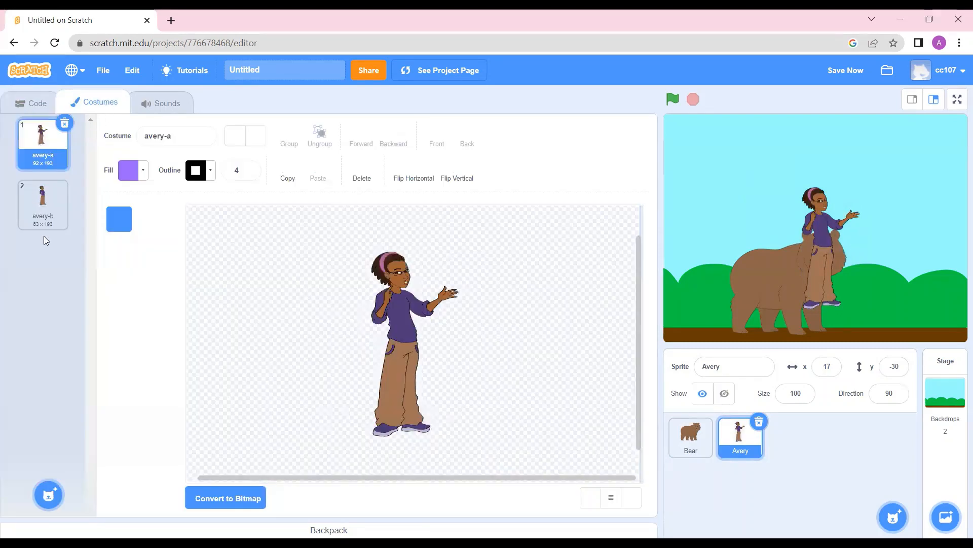
Compare Avery's costumes avery-a and avery-b, viewing the sprite's code area in between, and end on avery-a.
left_click(48, 211)
left_click(46, 141)
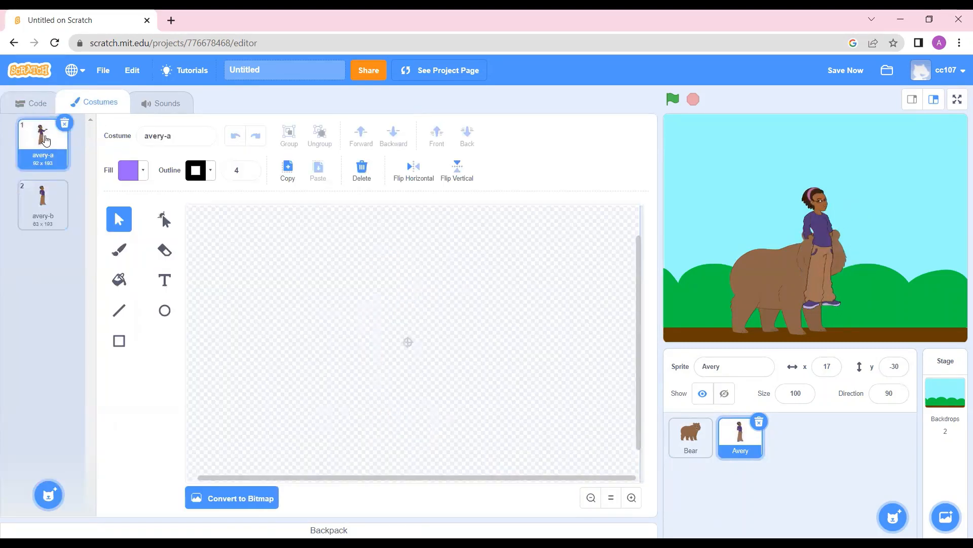
left_click(47, 211)
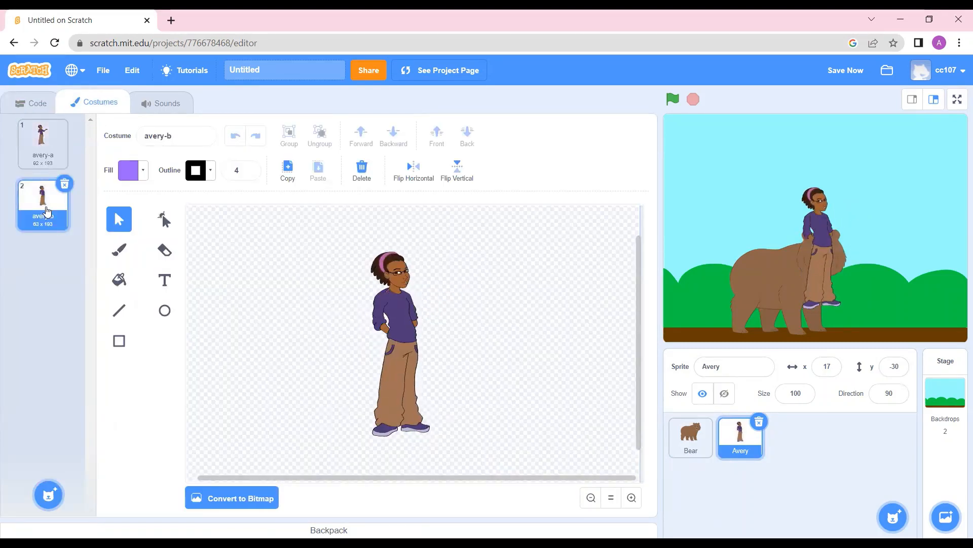
left_click(43, 142)
left_click(39, 219)
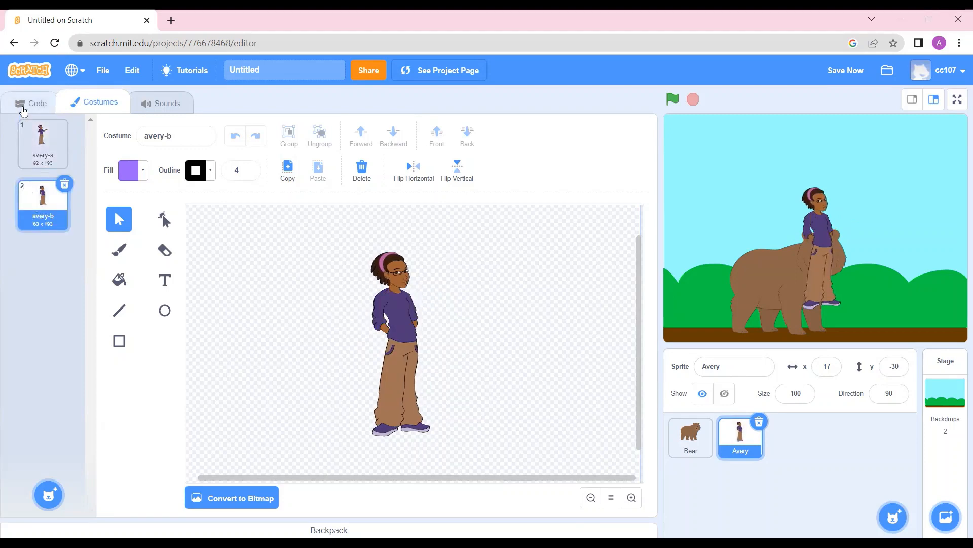
left_click(23, 109)
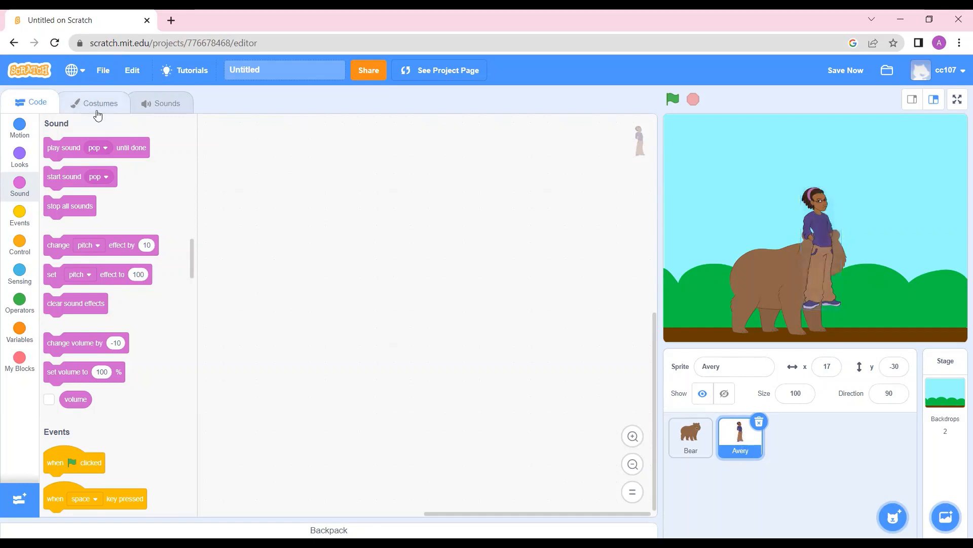
left_click(98, 108)
left_click(52, 155)
left_click(43, 199)
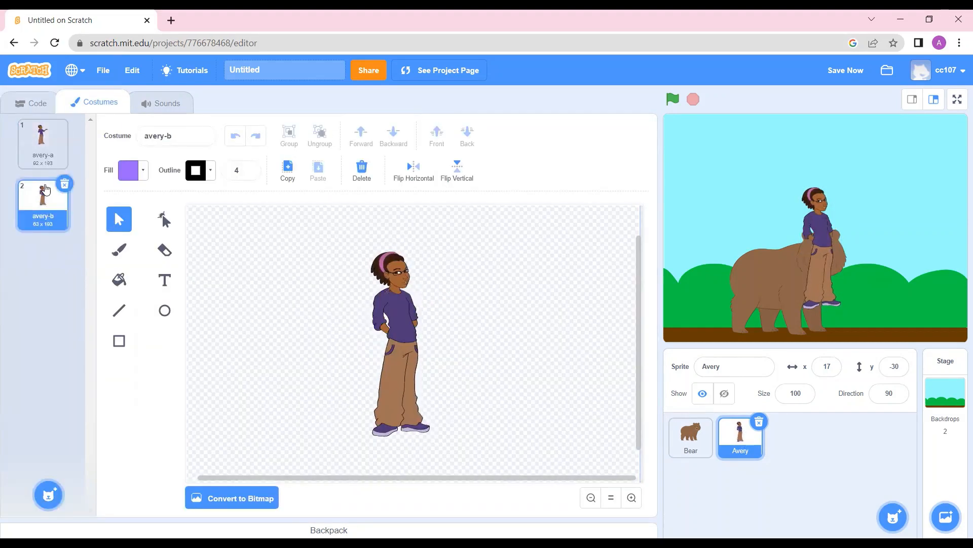
left_click(43, 145)
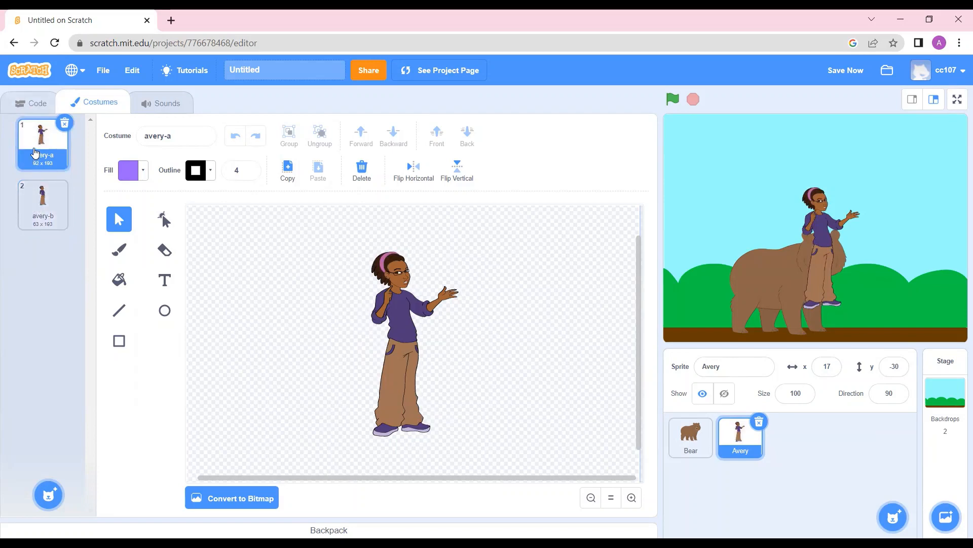
Open the Avery sprite's sounds and play the pop sound.
left_click(160, 109)
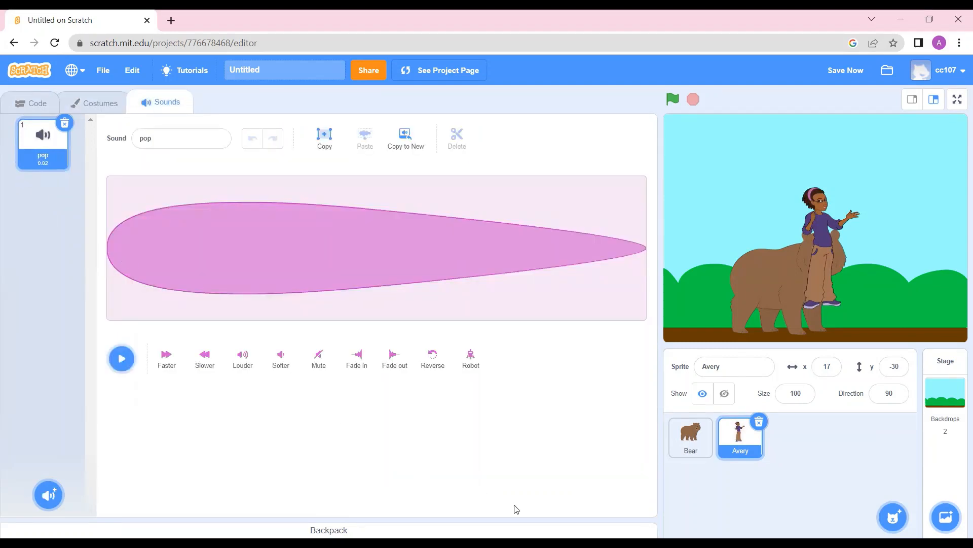
left_click(122, 361)
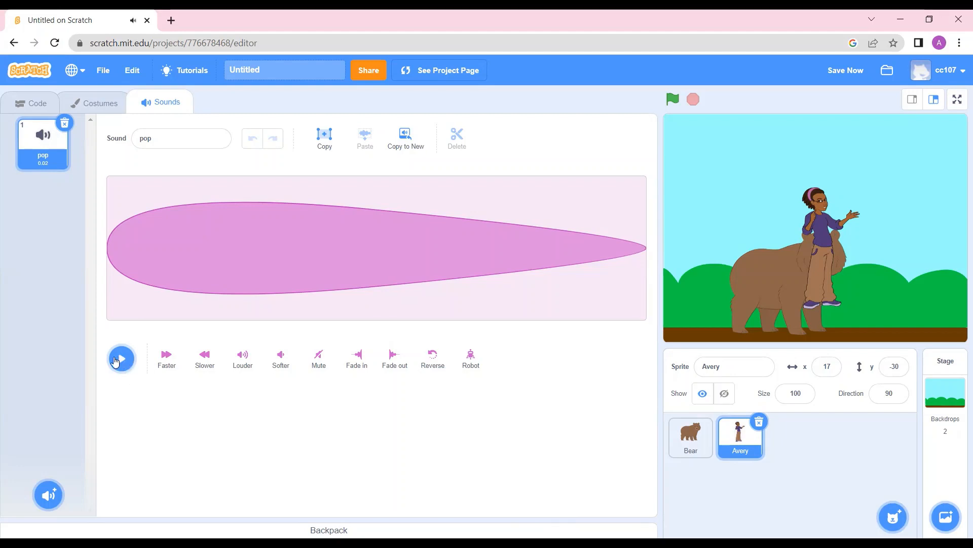
mouse_move(47, 495)
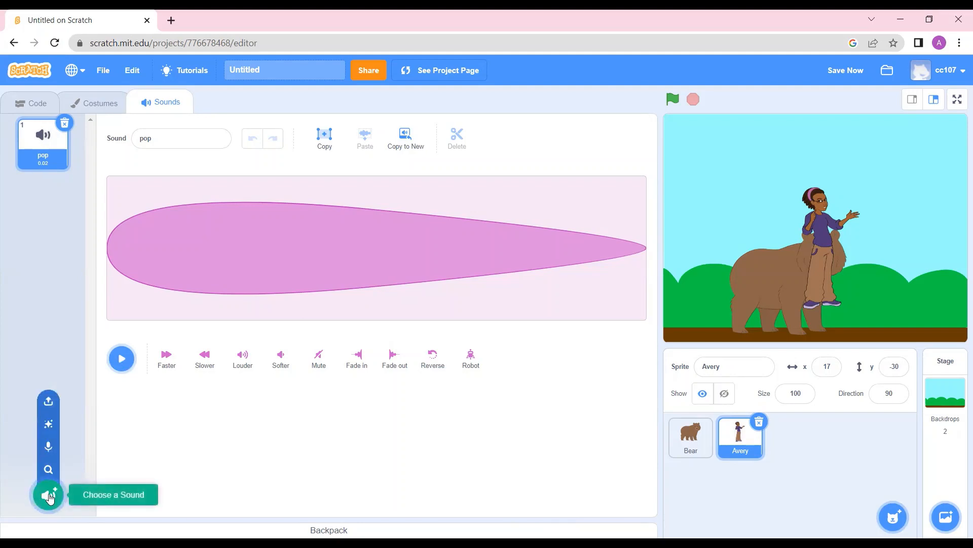
Preview the A Sax sound in the sound library, add it to the Avery sprite's sounds and play it.
left_click(49, 498)
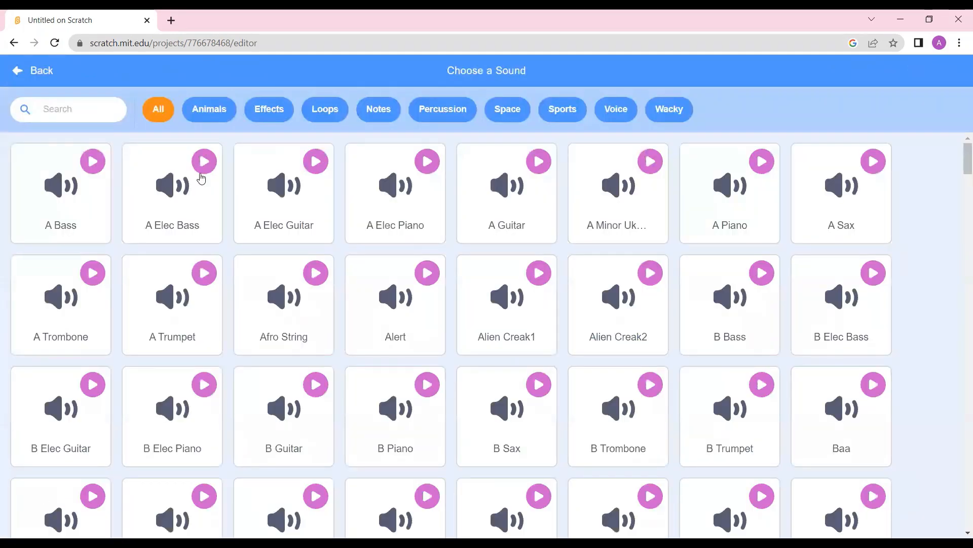
left_click_drag(958, 165, 960, 145)
left_click(874, 162)
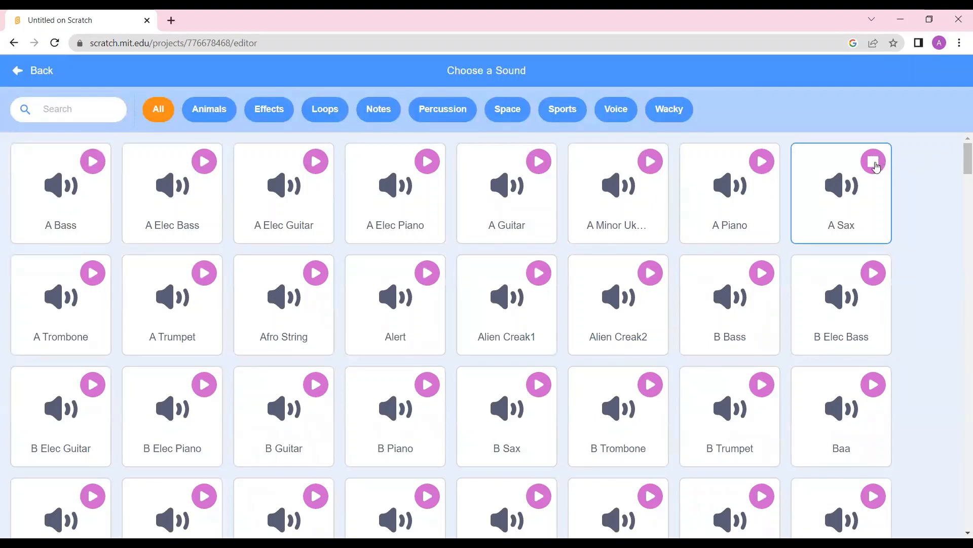
left_click(873, 161)
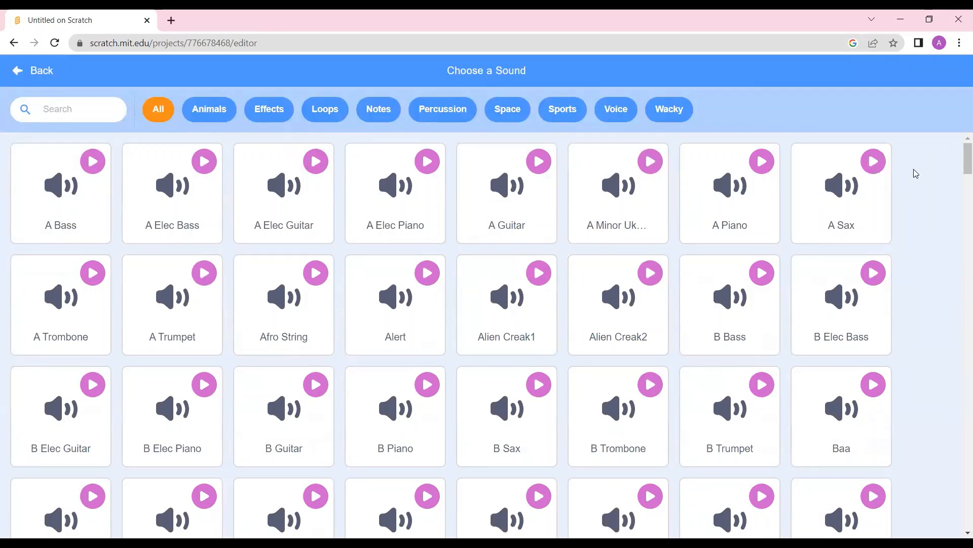
mouse_move(876, 166)
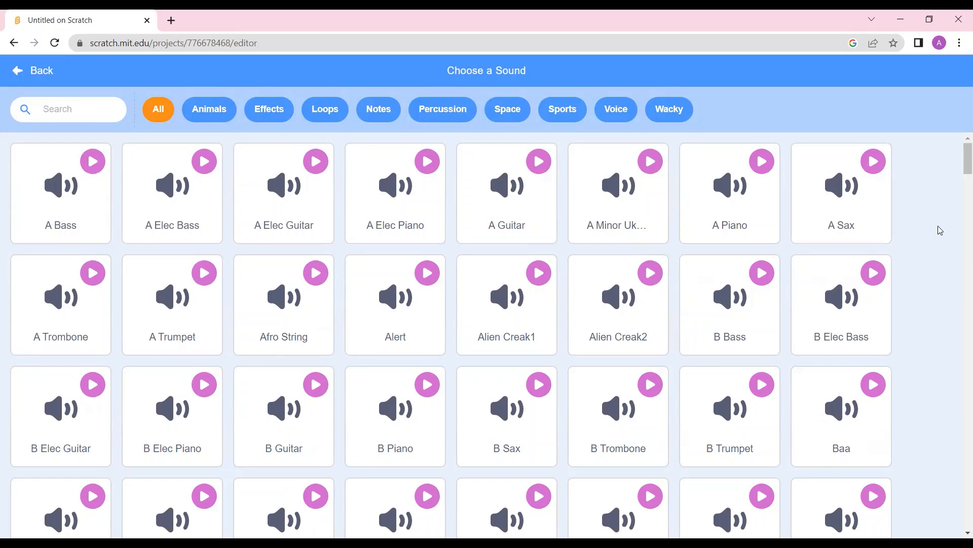
left_click(822, 213)
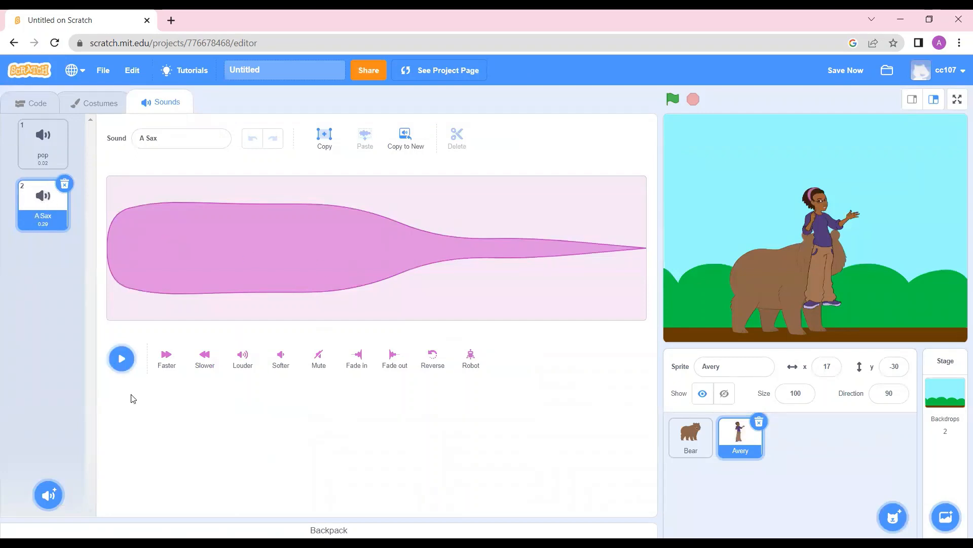
left_click(128, 366)
Return to Avery's code, save the project and rename it "first project".
left_click(28, 104)
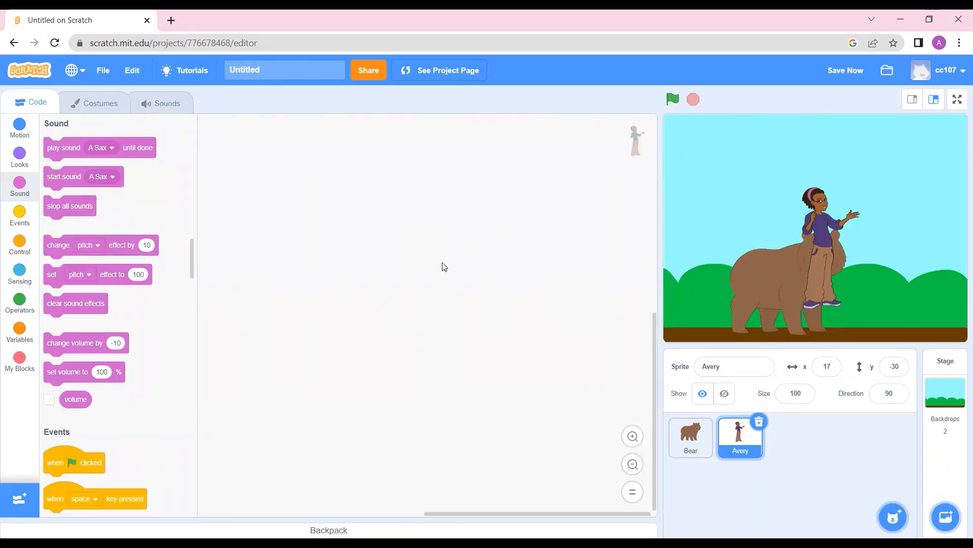
left_click(849, 73)
left_click(274, 66)
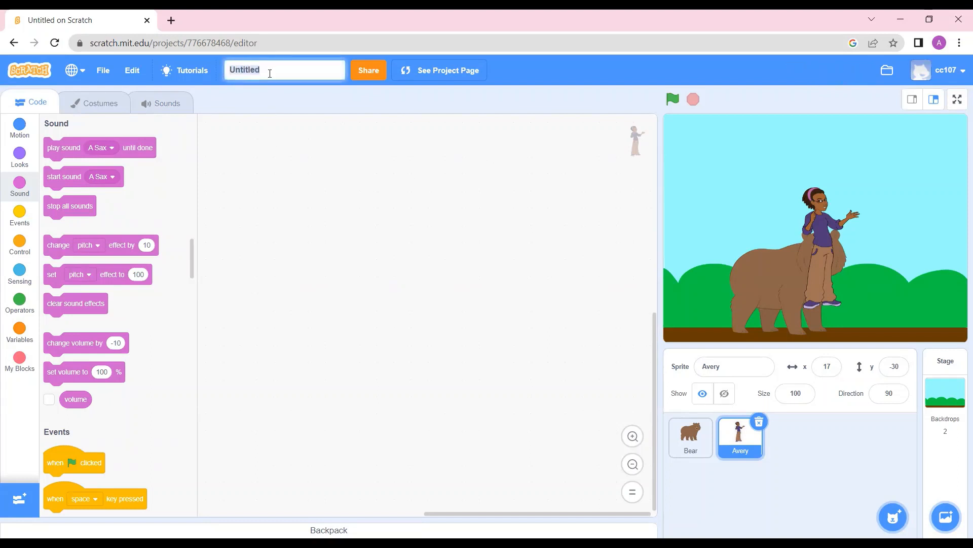
key("BackSpace")
type("first project")
left_click(308, 130)
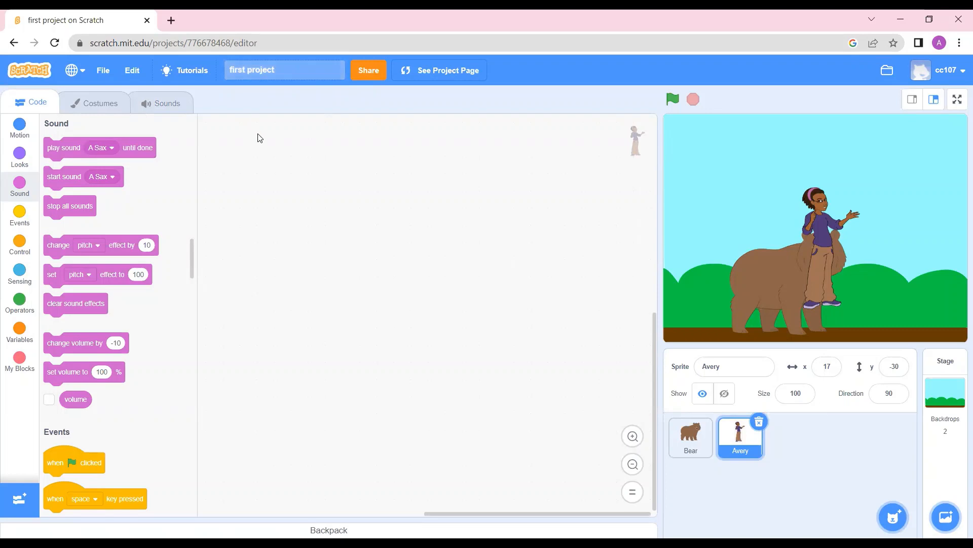
Share the project publicly and look over its project page.
left_click(370, 74)
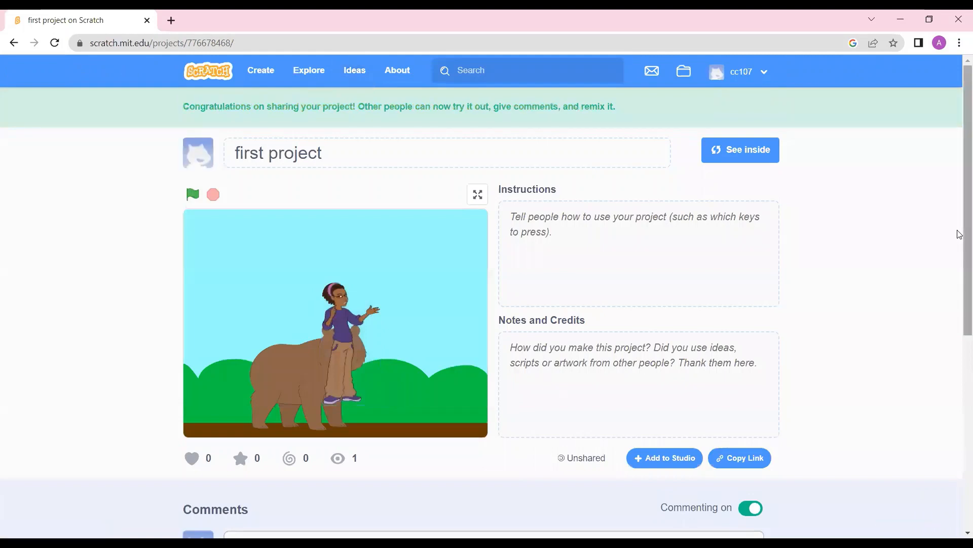
scroll(959, 253, "down", 2)
scroll(959, 251, "up", 1)
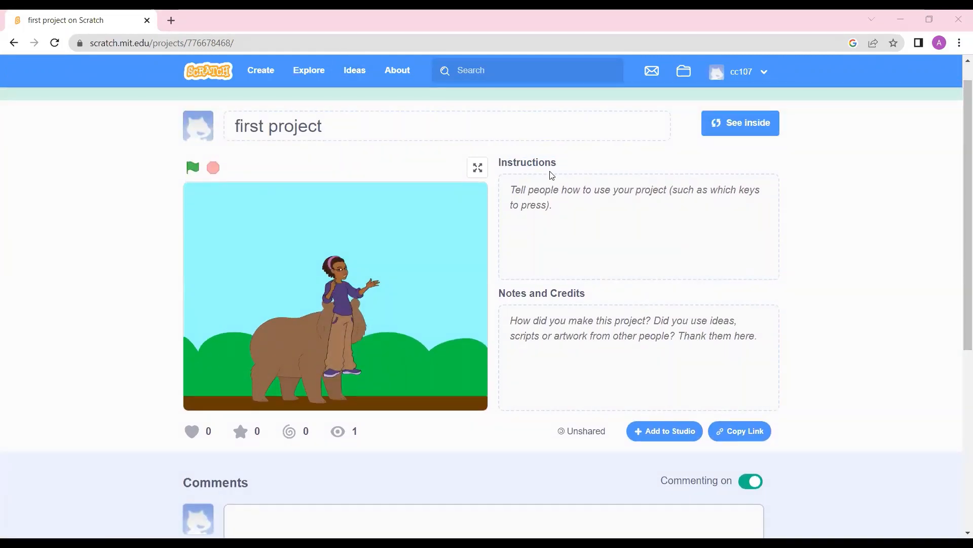
Enter "This is my first project" as the project's instructions, leaving Notes and Credits empty.
left_click(582, 209)
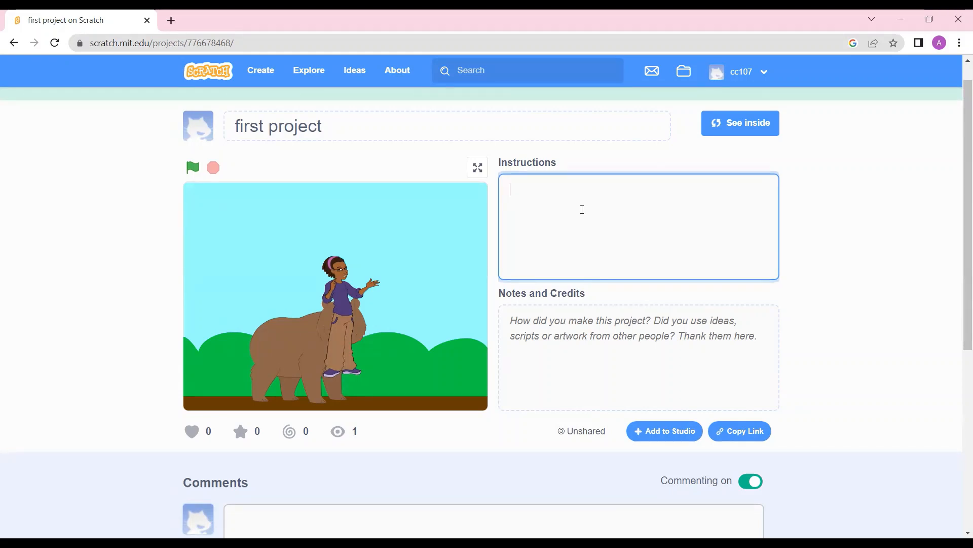
type("This is my")
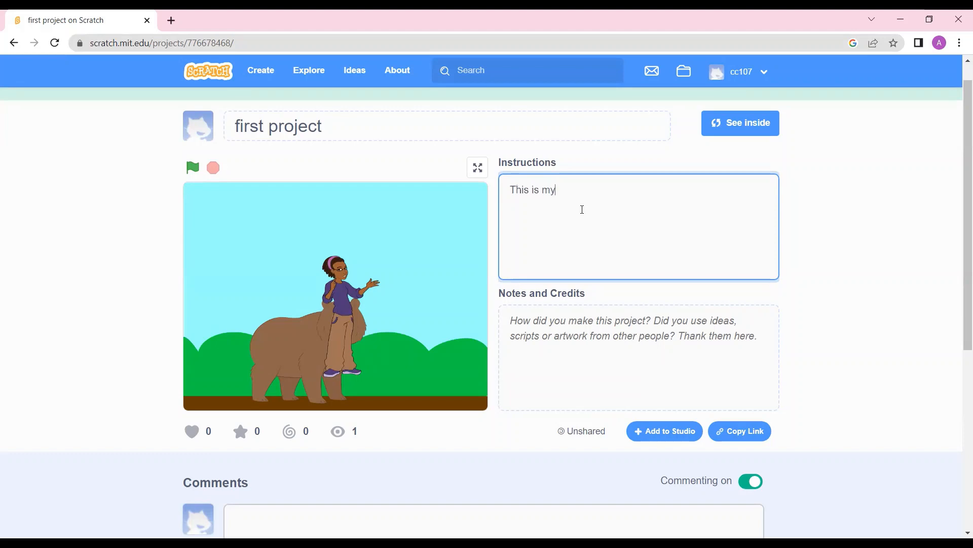
type(" first project")
left_click(594, 350)
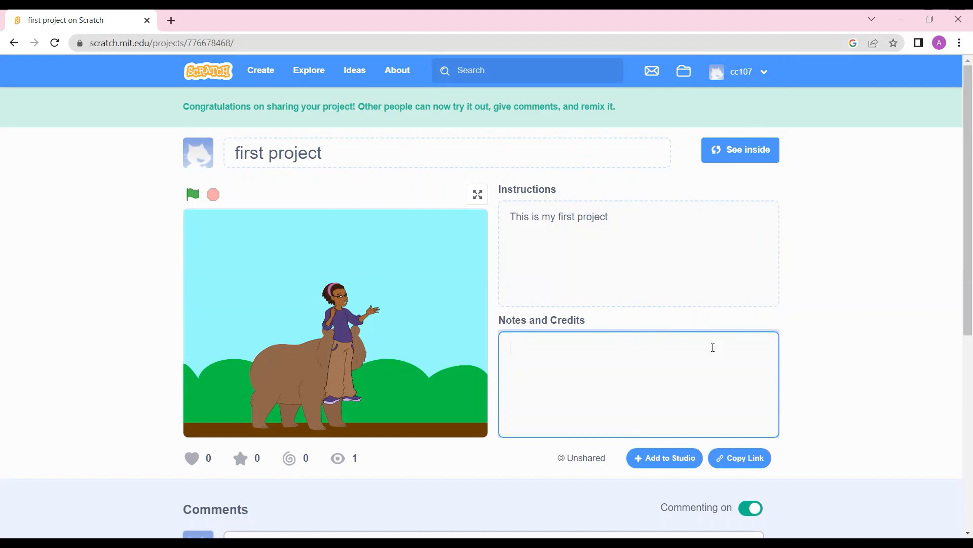
left_click_drag(959, 230, 958, 348)
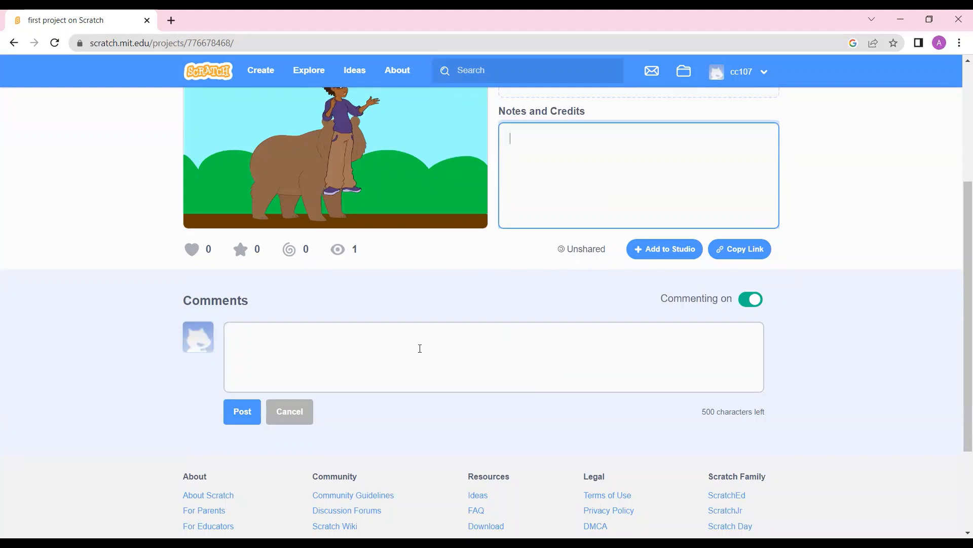
left_click(318, 343)
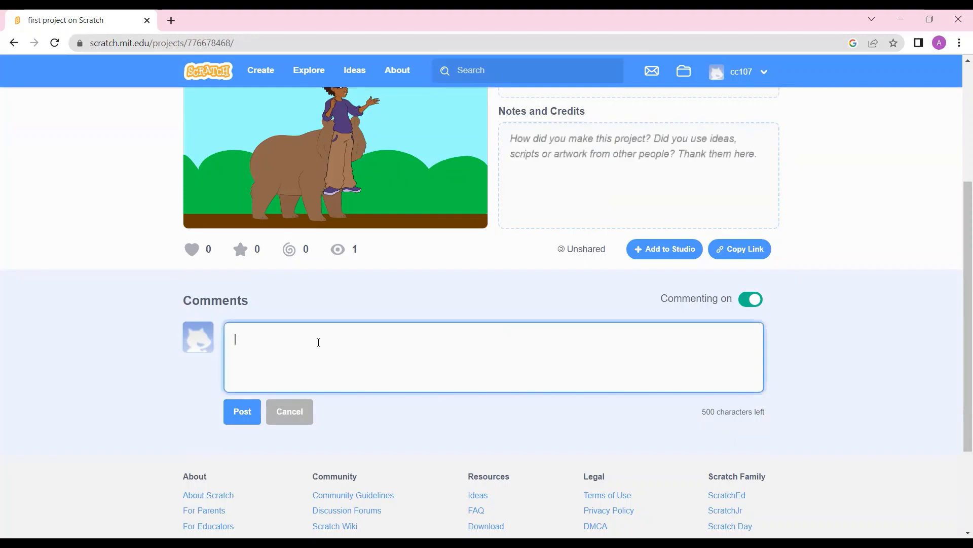
type("hjhj")
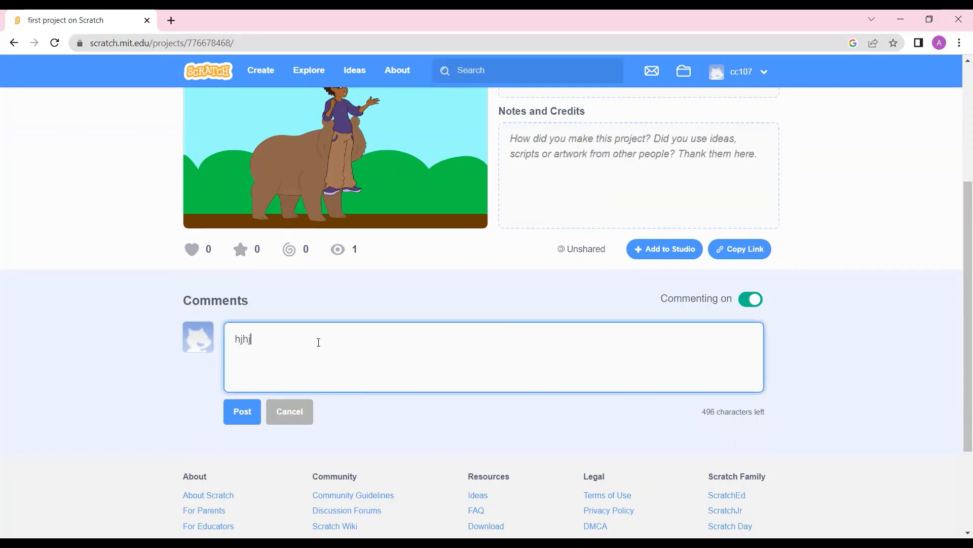
key("BackSpace")
key("BackSpace")
key("BackSpace")
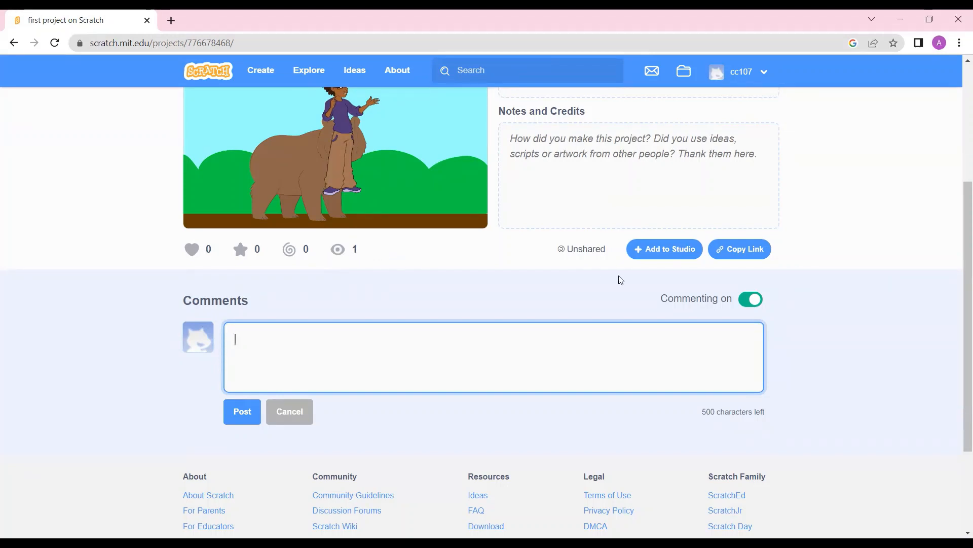
Reopen the shared project in the editor and create a new blank project from there.
left_click_drag(960, 327, 959, 184)
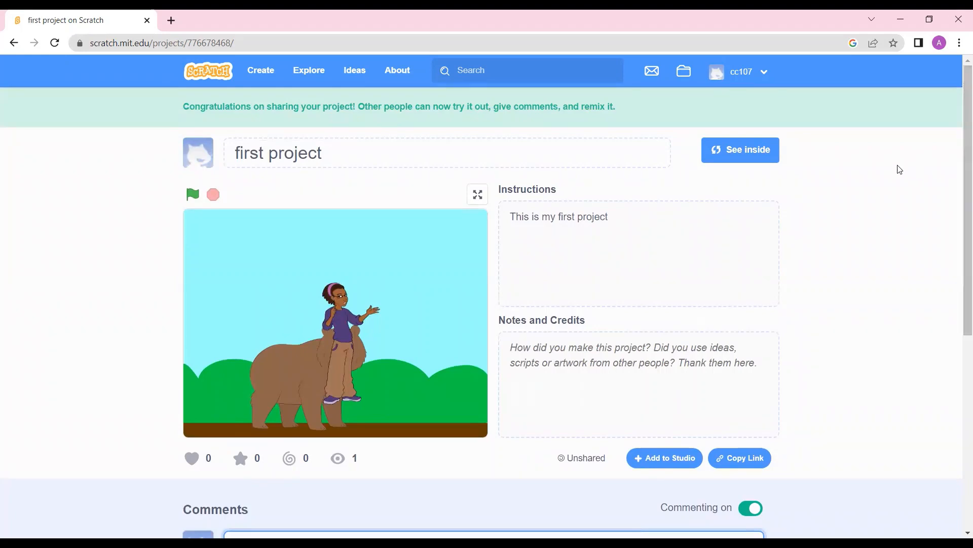
left_click(742, 152)
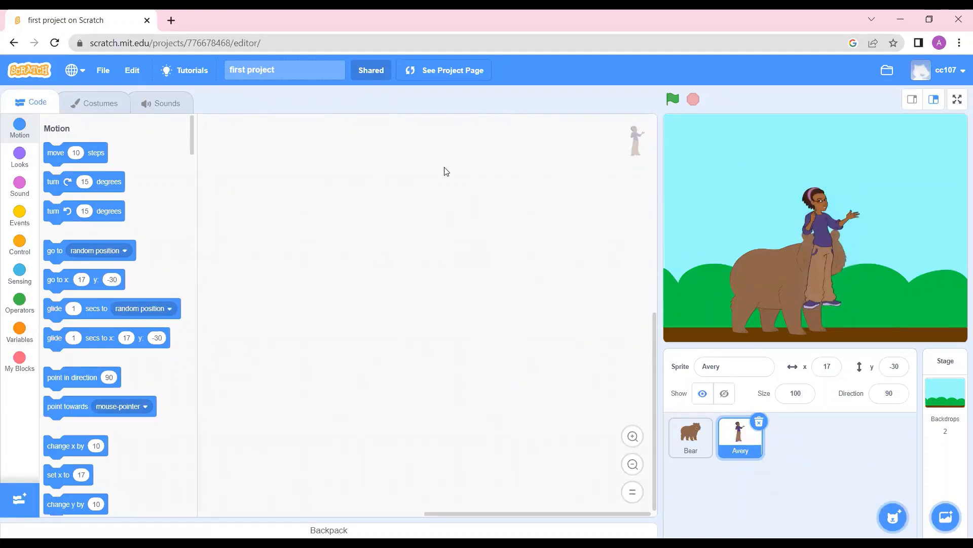
left_click(104, 76)
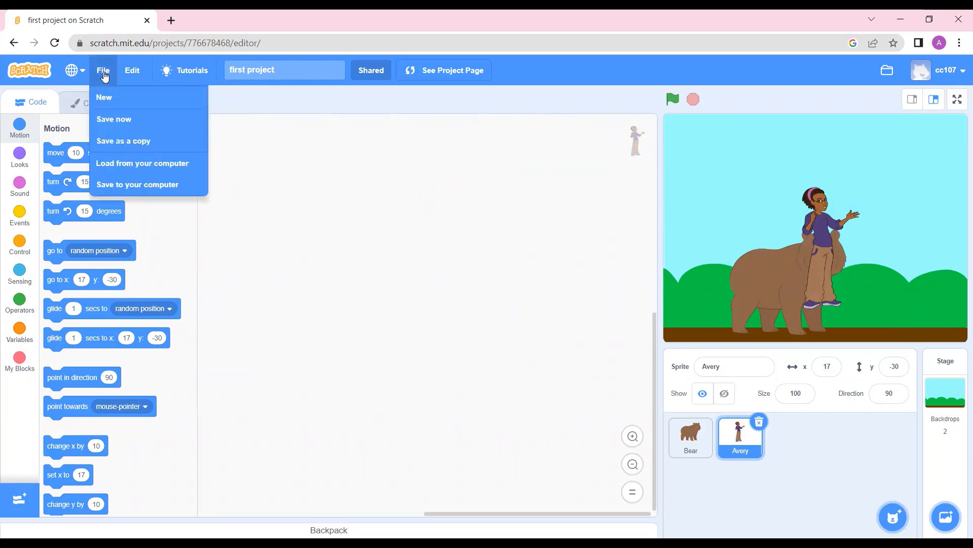
left_click(135, 98)
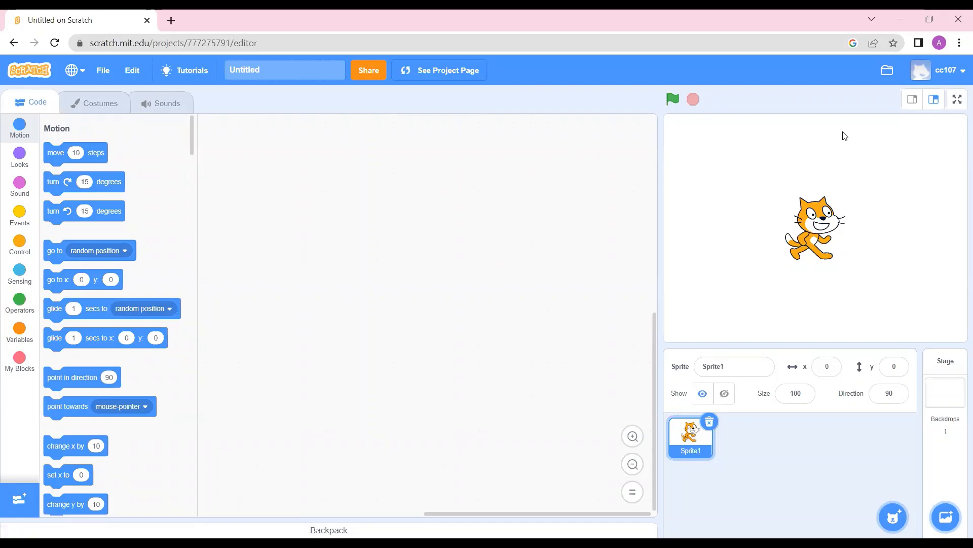
Open the account's profile page and view the profile picture area.
left_click(952, 73)
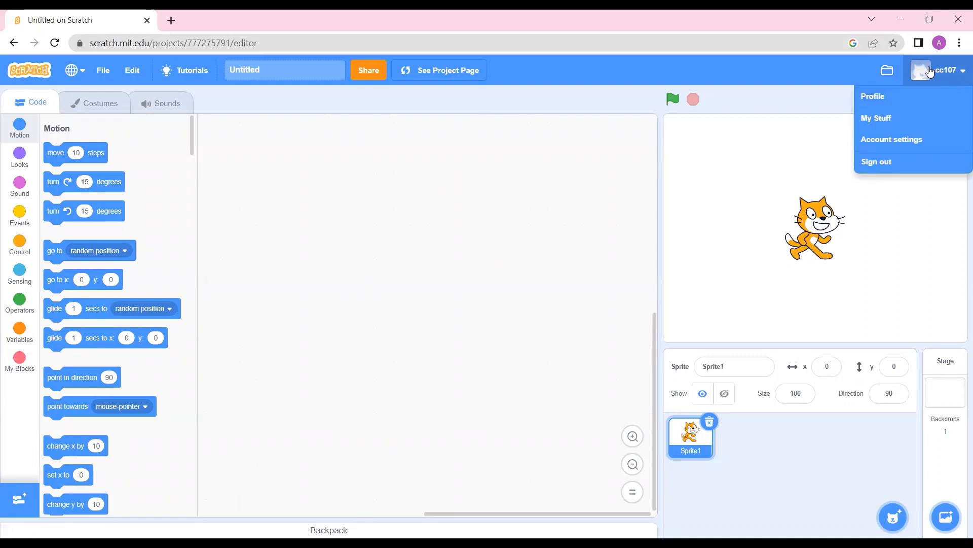
left_click(881, 96)
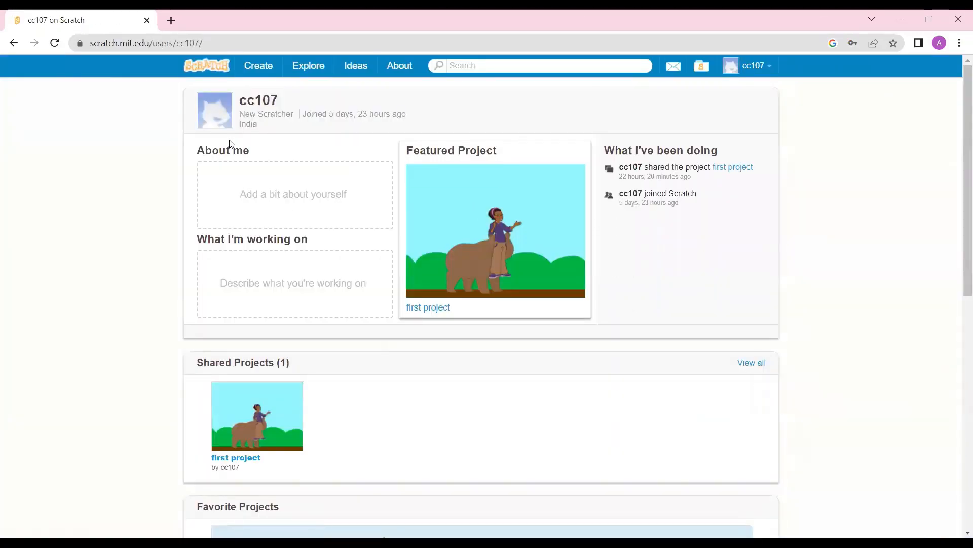
left_click(214, 117)
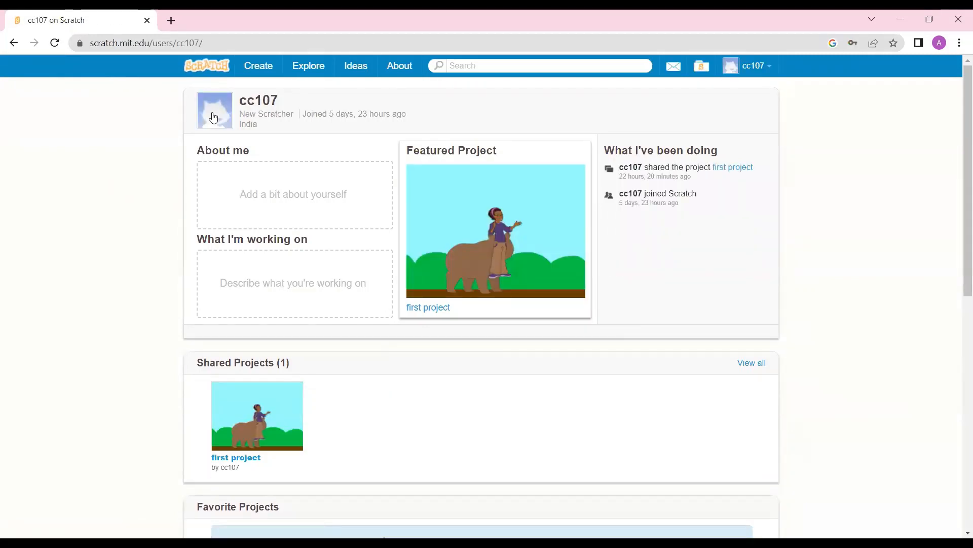
left_click(259, 183)
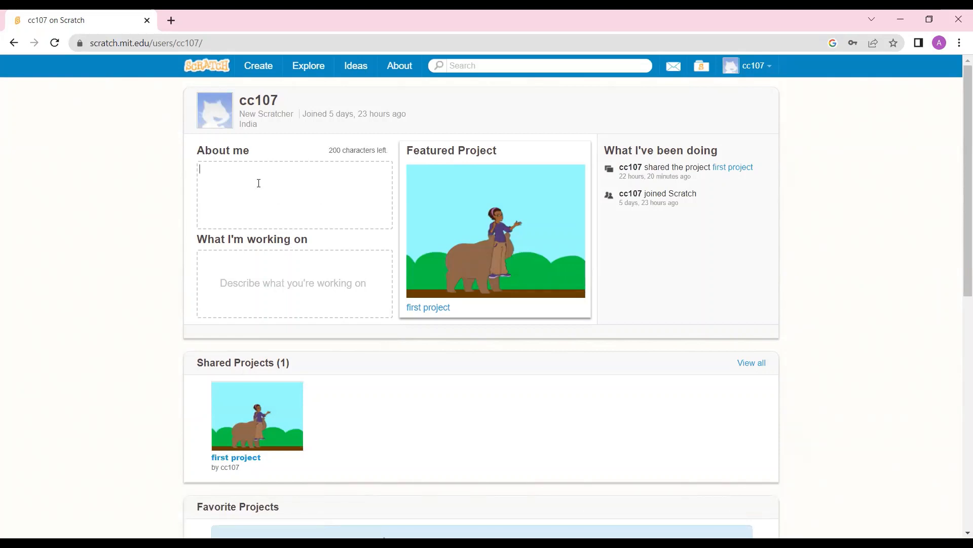
type("fhggfh")
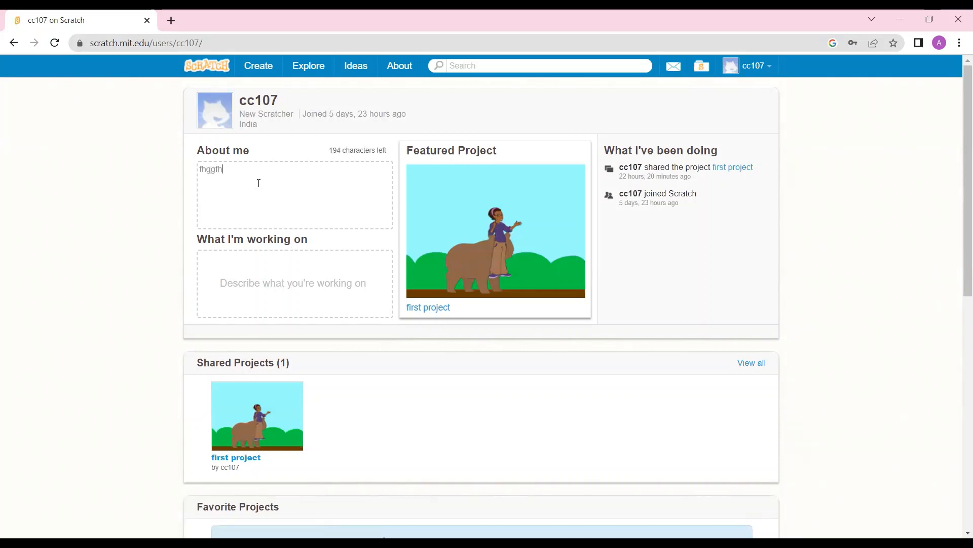
key("BackSpace")
key("BackSpace")
key("BackSpace")
key("BackSpace")
key("BackSpace")
left_click(291, 289)
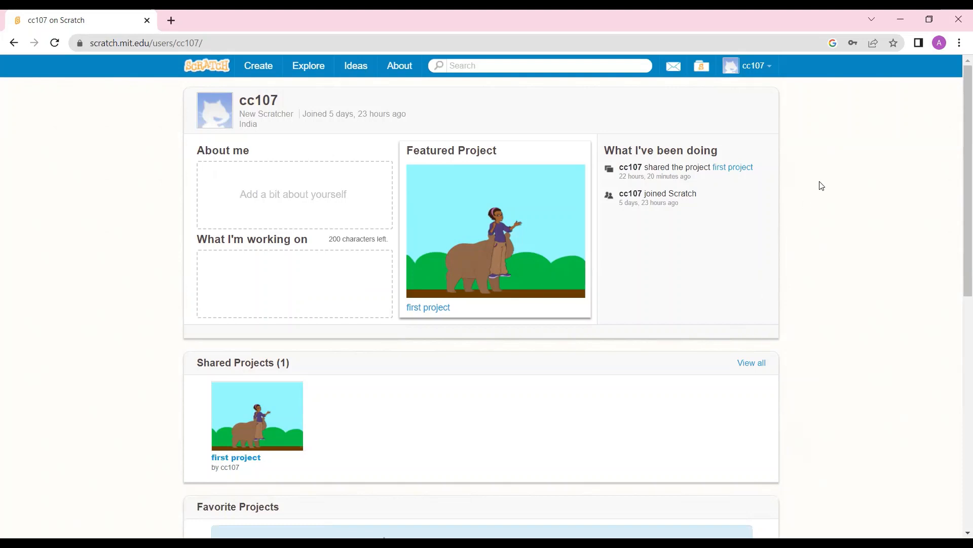
Open "first project" from My Stuff and look inside it in the editor.
left_click(769, 67)
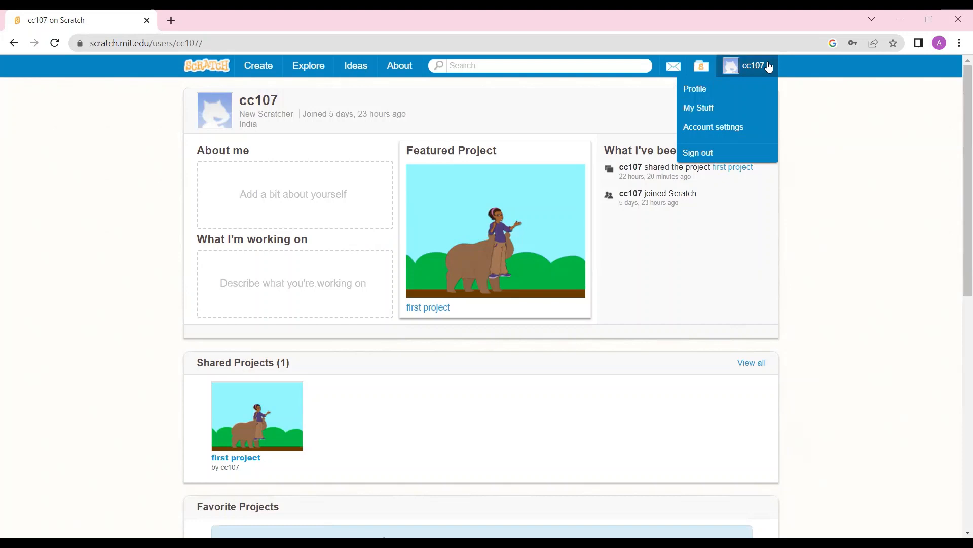
left_click(722, 114)
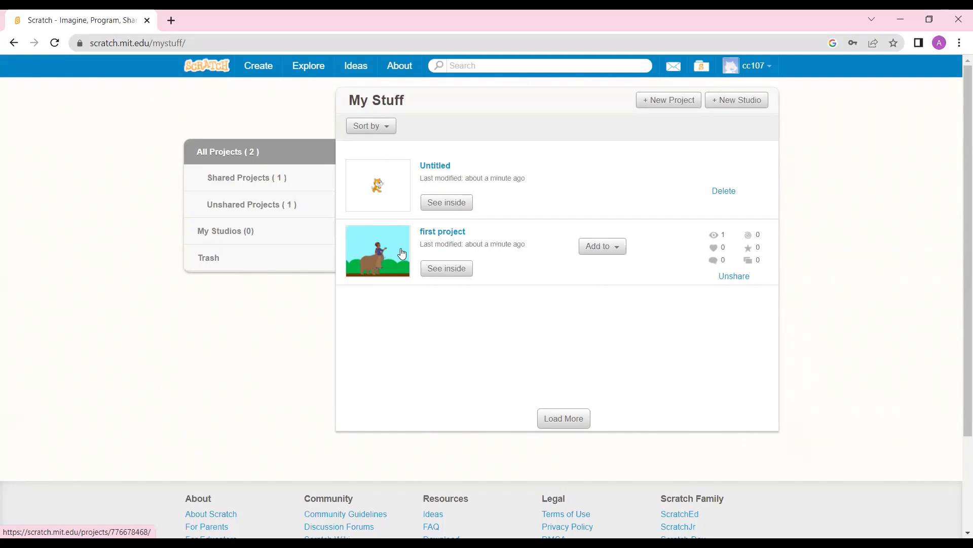
left_click(439, 235)
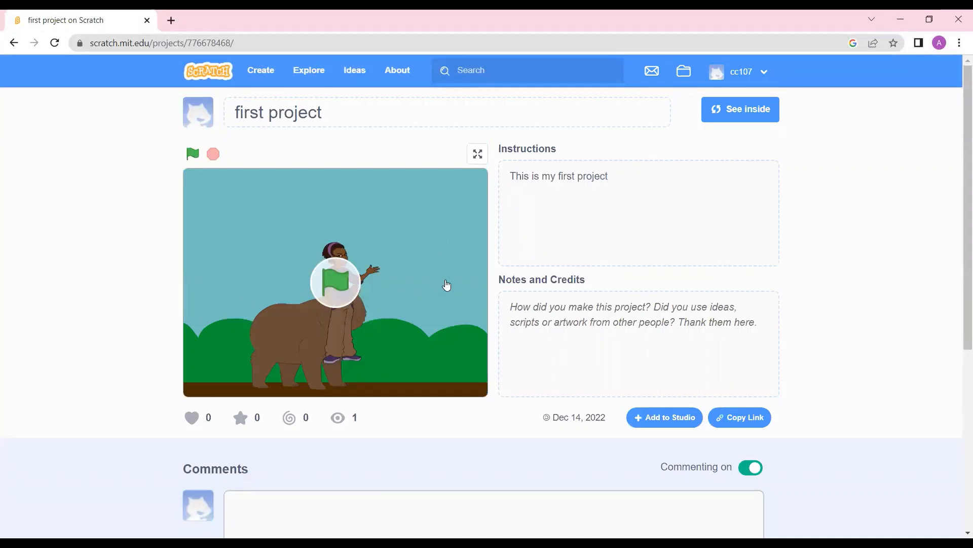
left_click(752, 115)
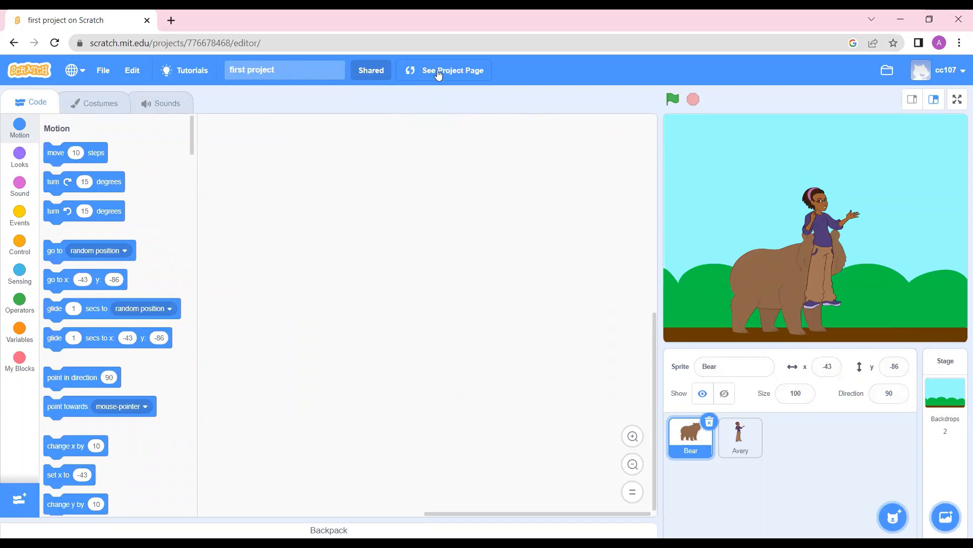
Go back to the project page of "first project" and copy the project's link.
left_click(458, 77)
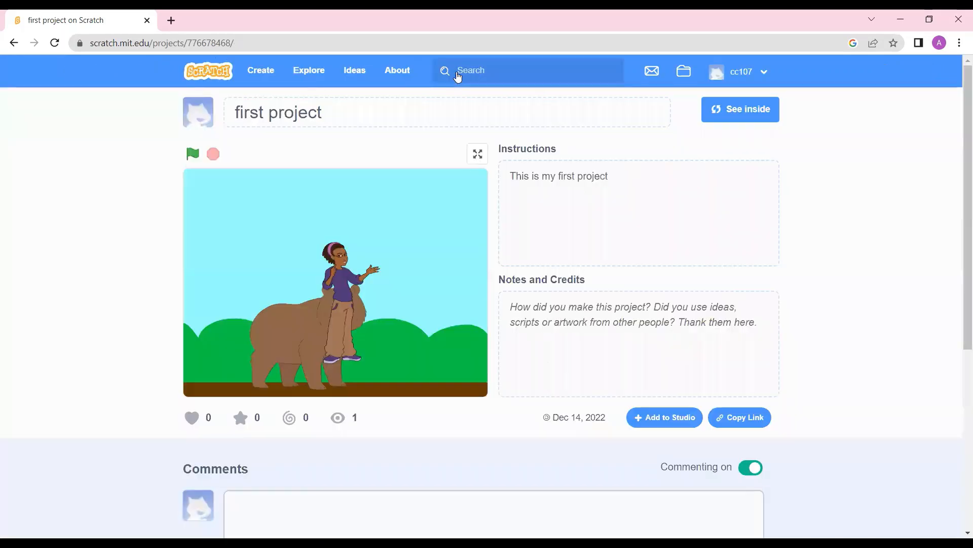
left_click(665, 188)
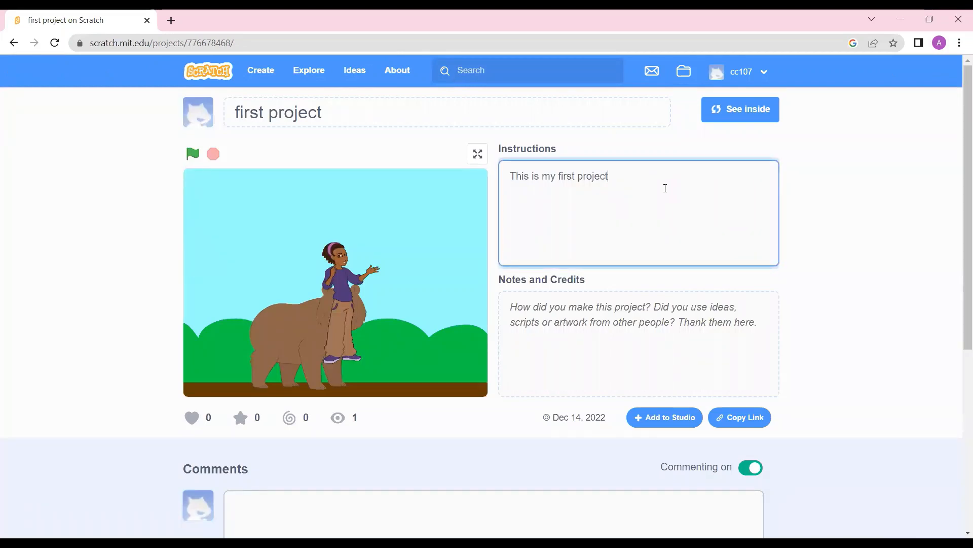
left_click(736, 419)
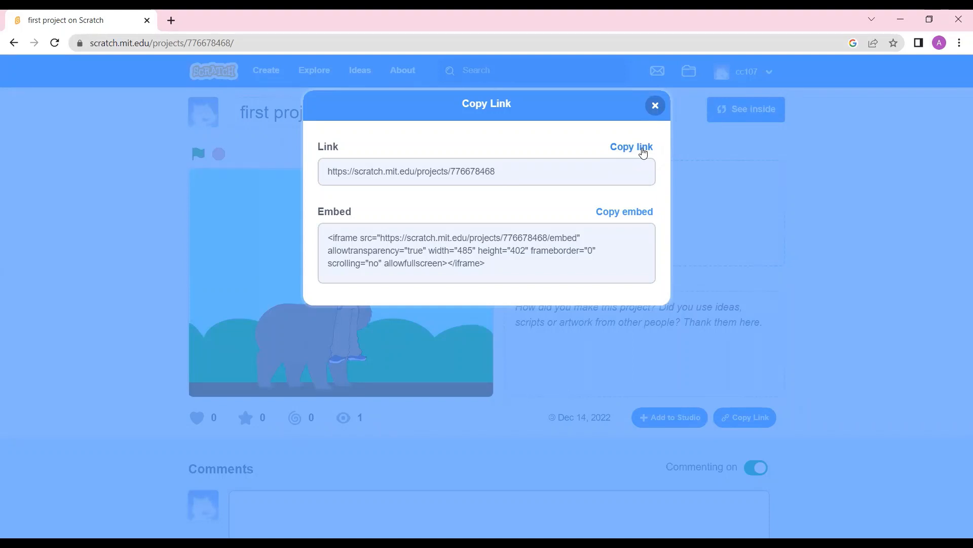
left_click(632, 147)
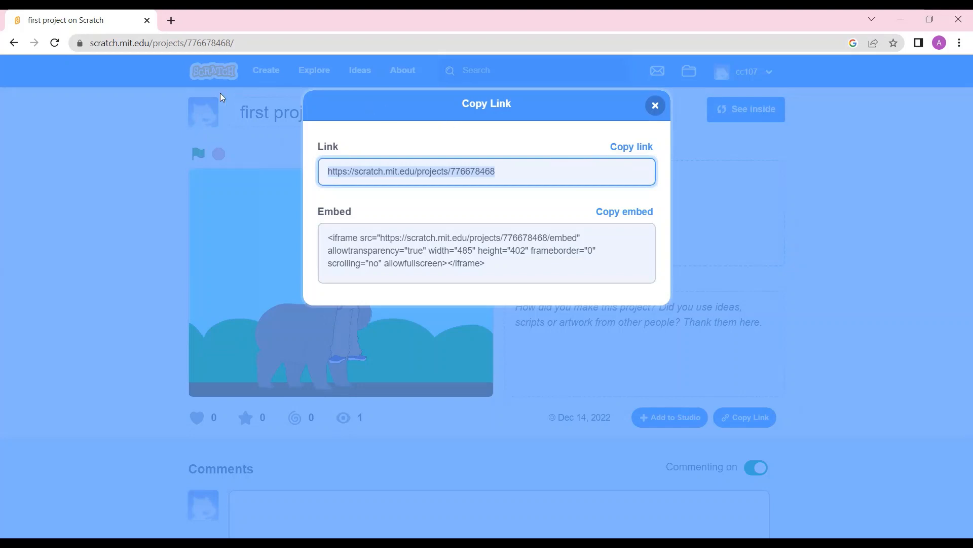
Test the copied link of "first project" in a new browser tab, and close that tab and the link dialog.
left_click(171, 21)
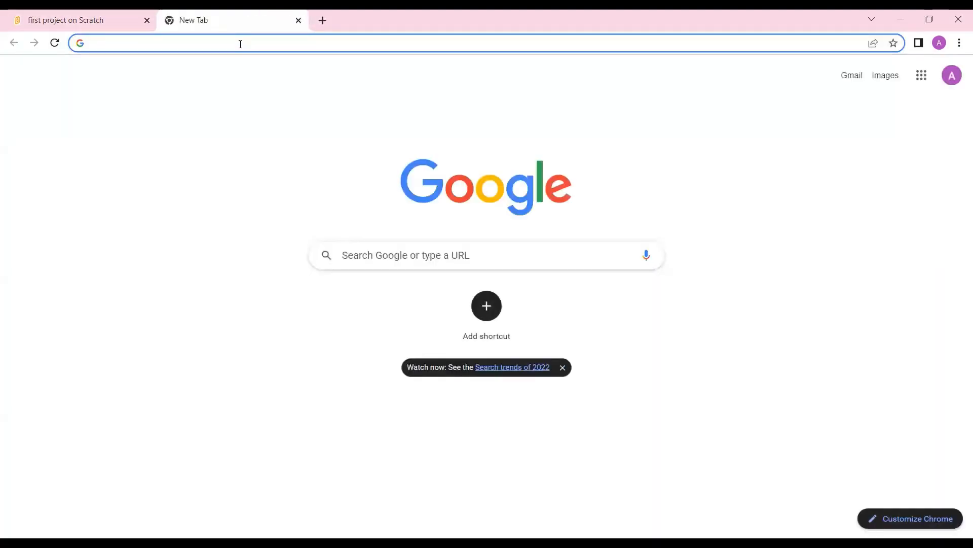
left_click(240, 44)
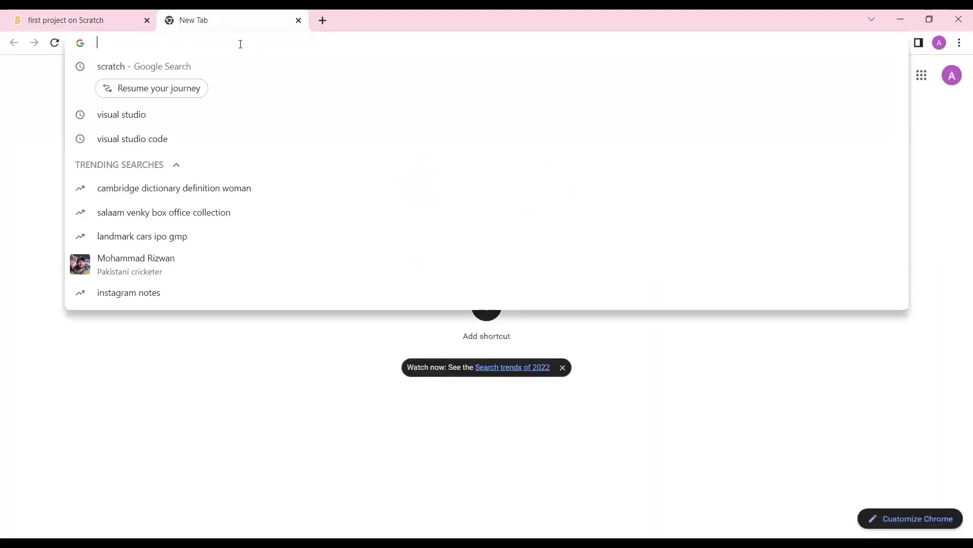
left_click(1, 131)
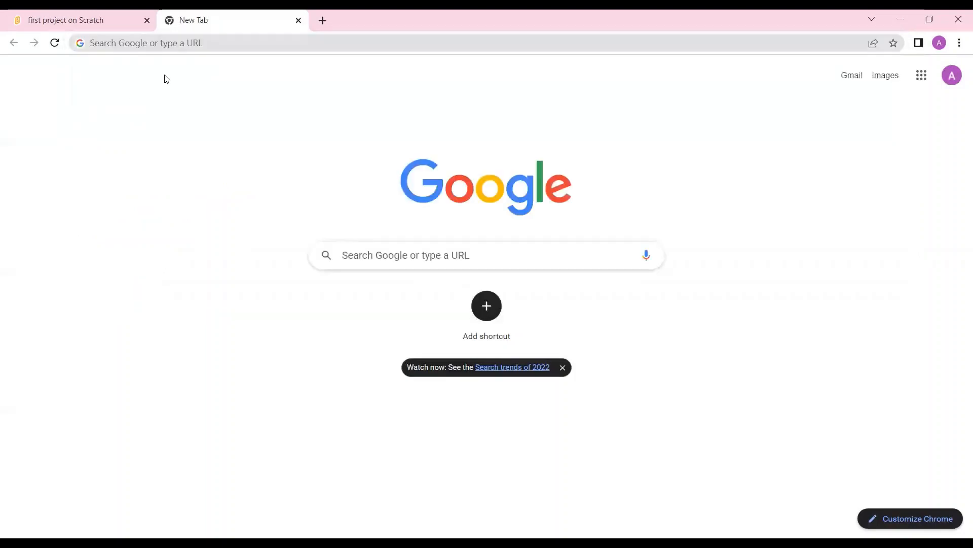
left_click(218, 42)
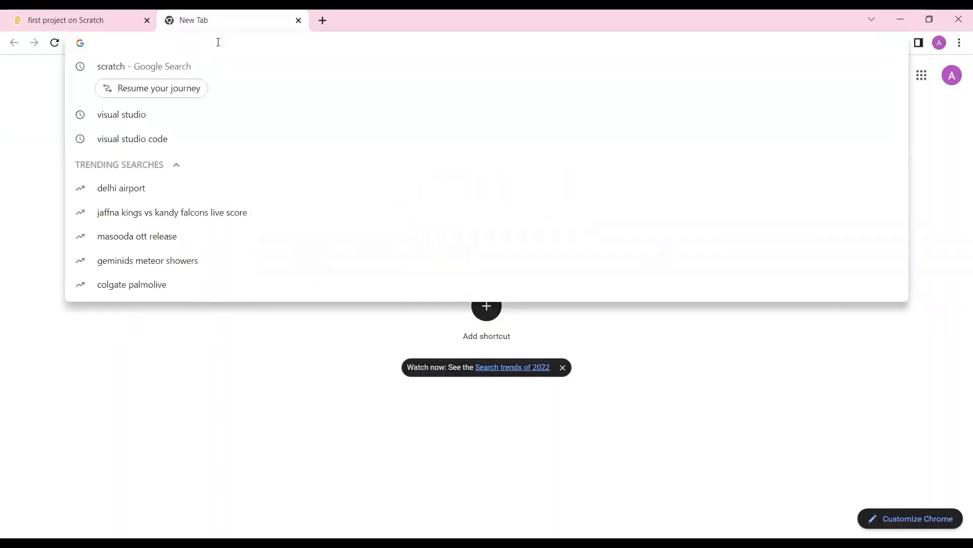
key("ctrl+v")
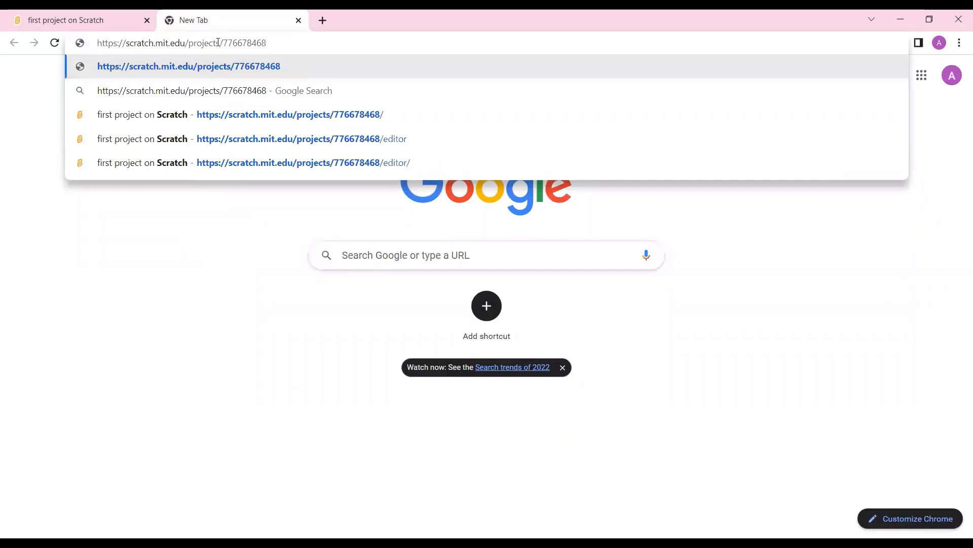
key("Return")
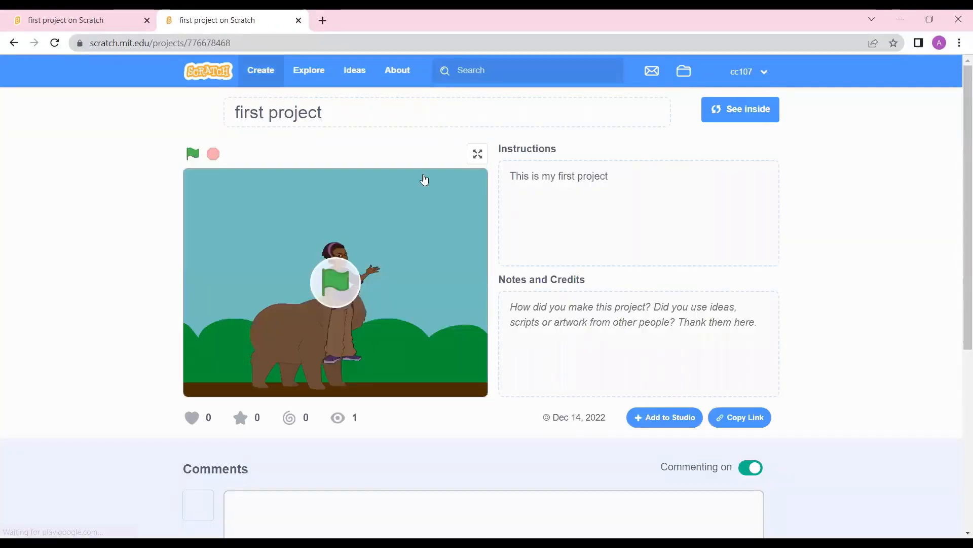
left_click(298, 20)
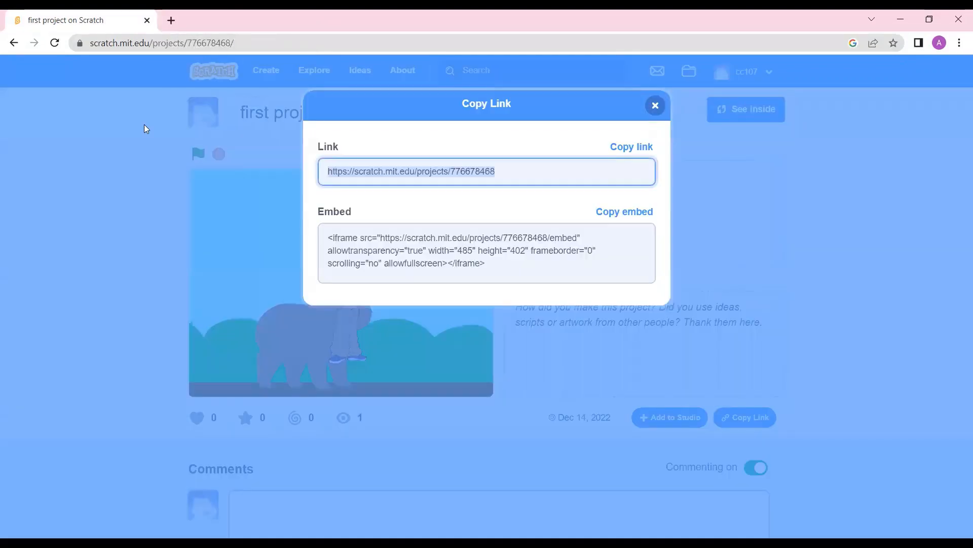
left_click(656, 107)
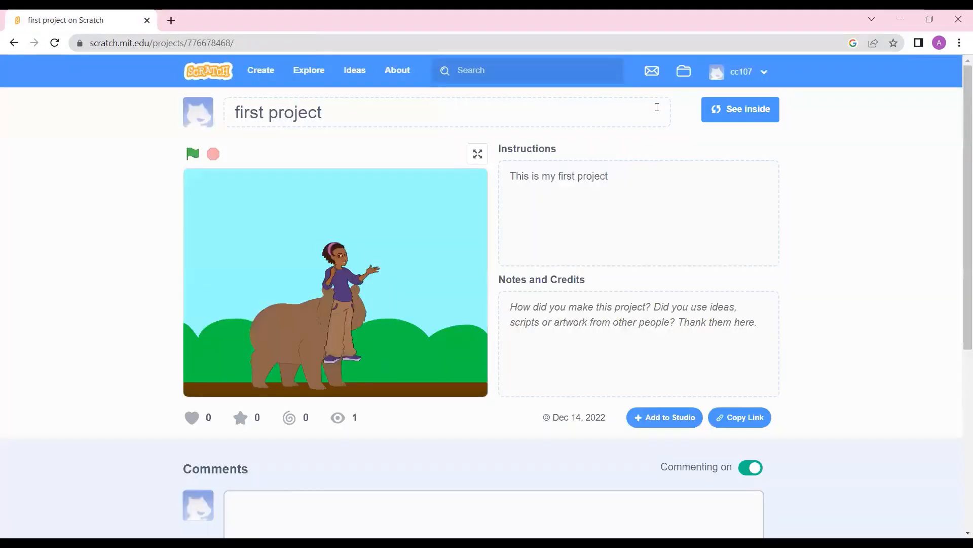
Open the account settings and view the account and password change pages.
left_click(751, 82)
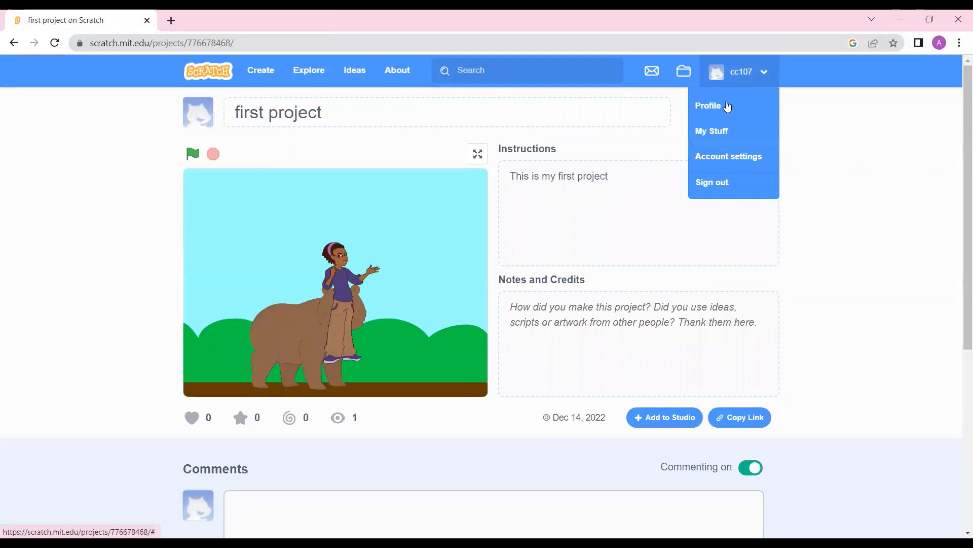
left_click(754, 162)
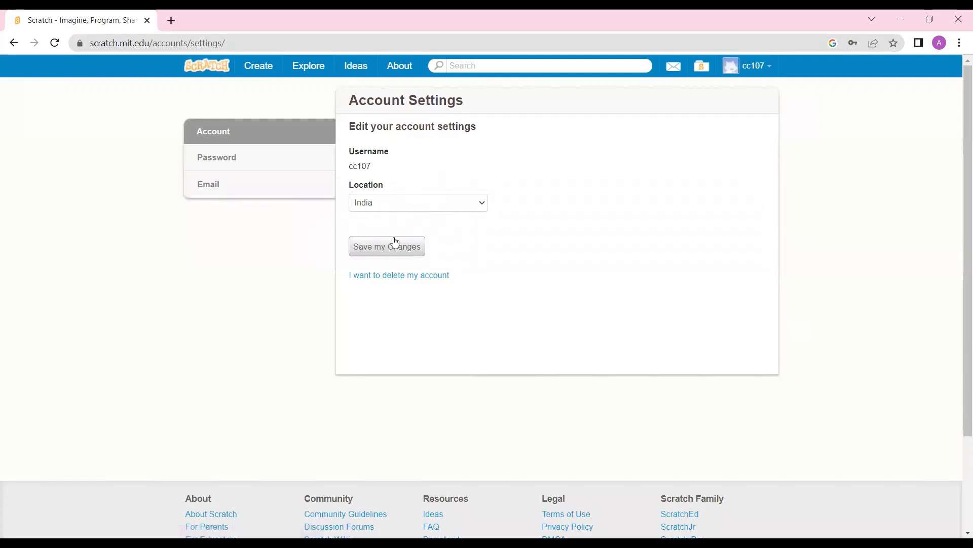
left_click(272, 169)
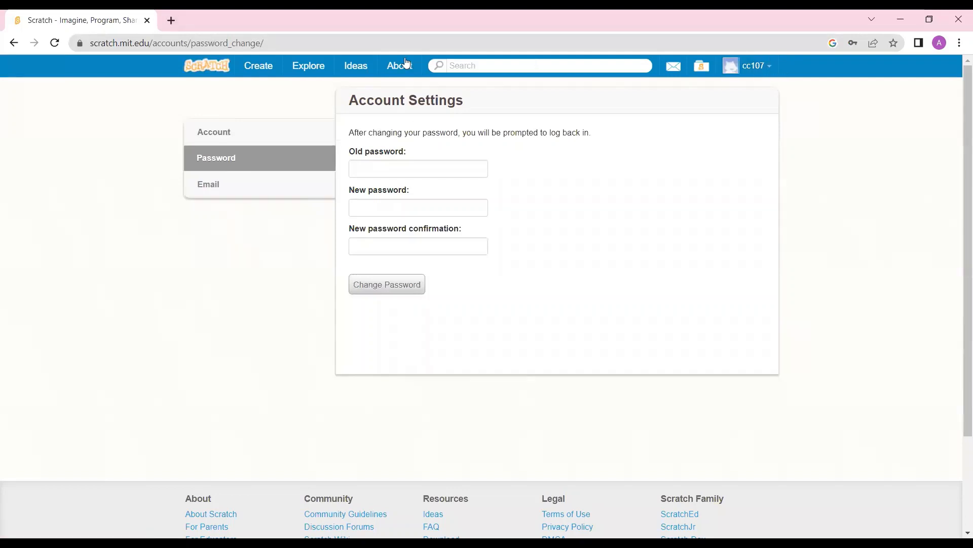
left_click(763, 69)
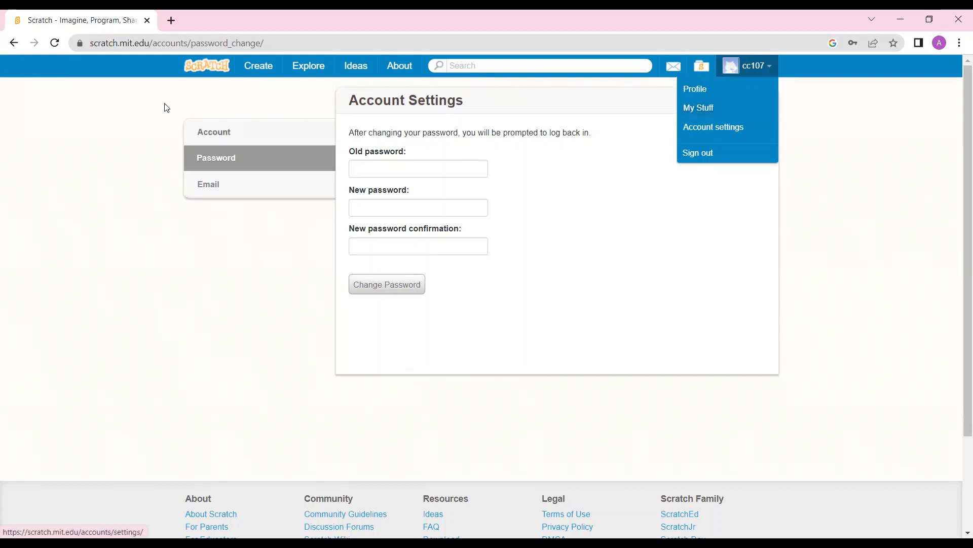
left_click(159, 153)
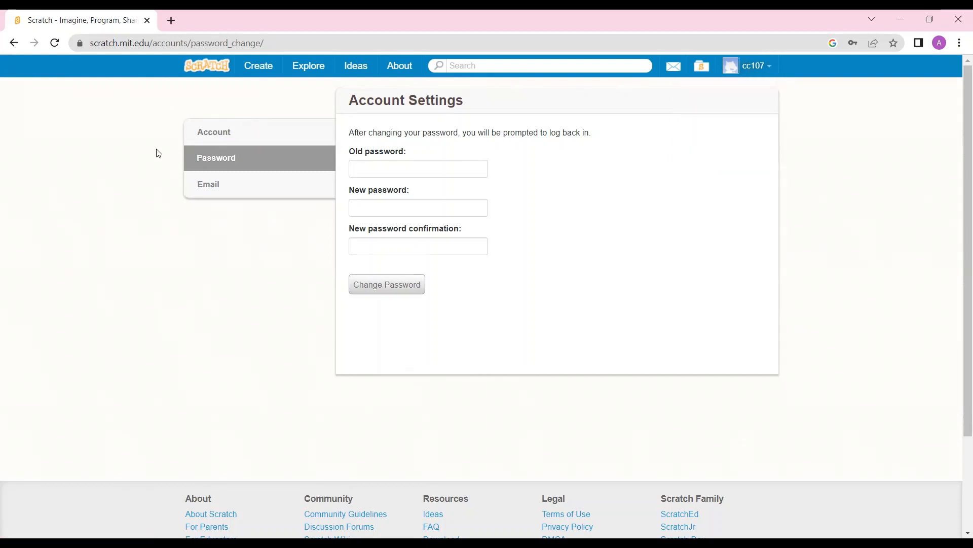